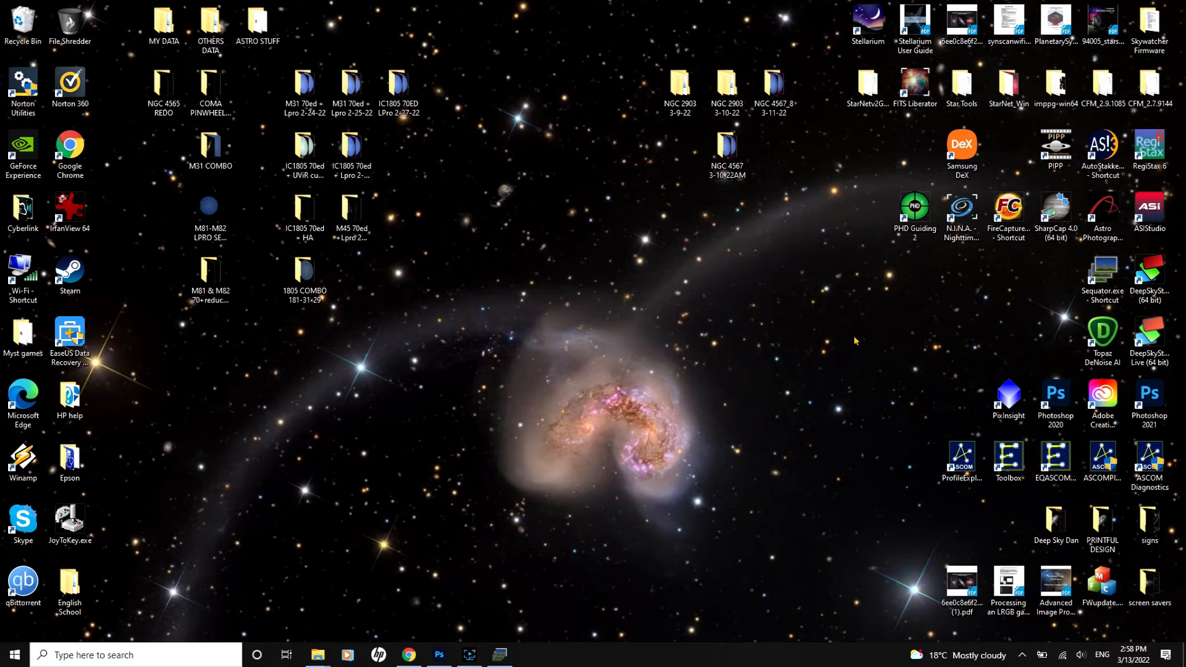
double_click(1142, 268)
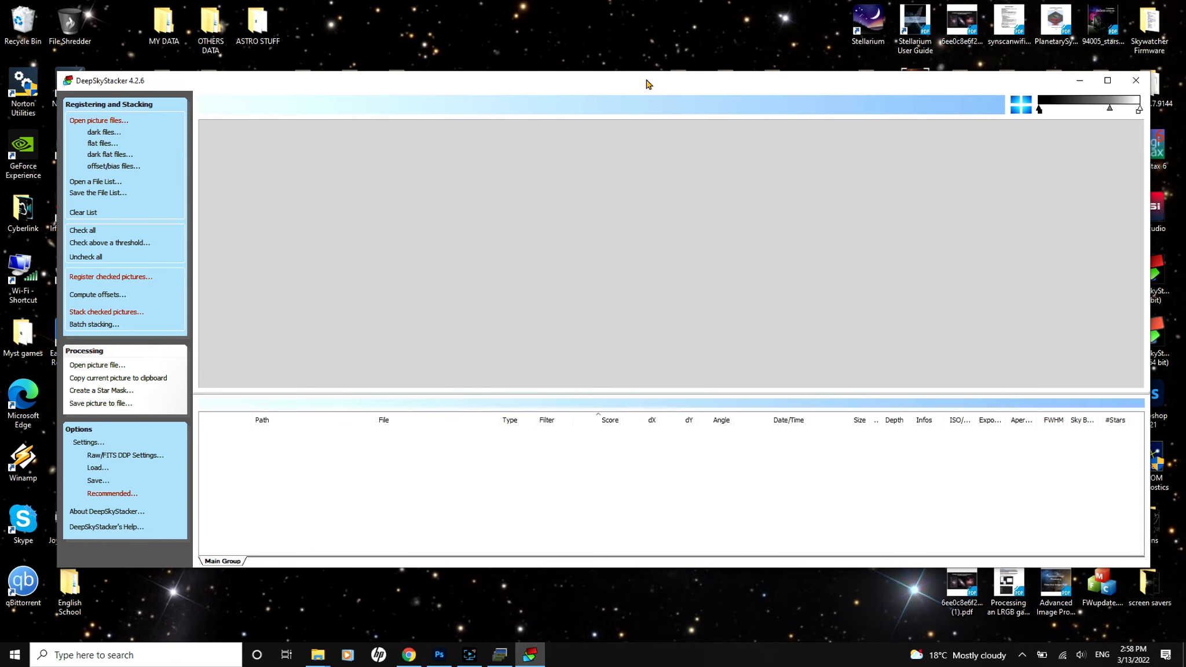
left_click_drag(647, 84, 632, 86)
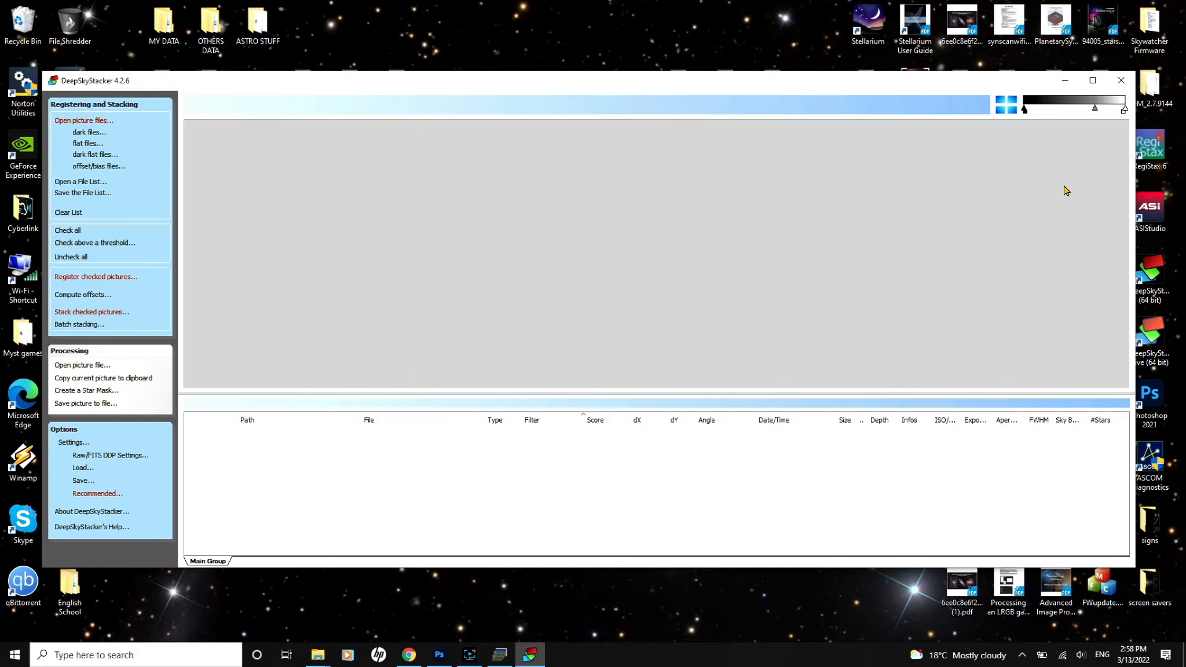
left_click(1121, 81)
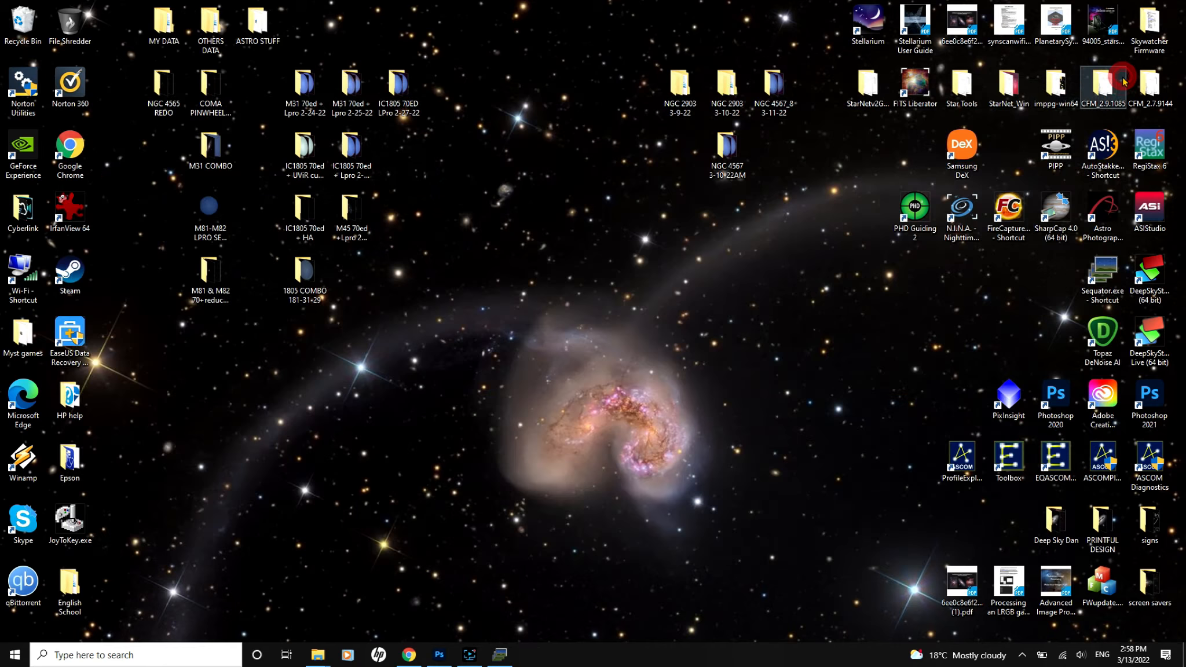
left_click(497, 657)
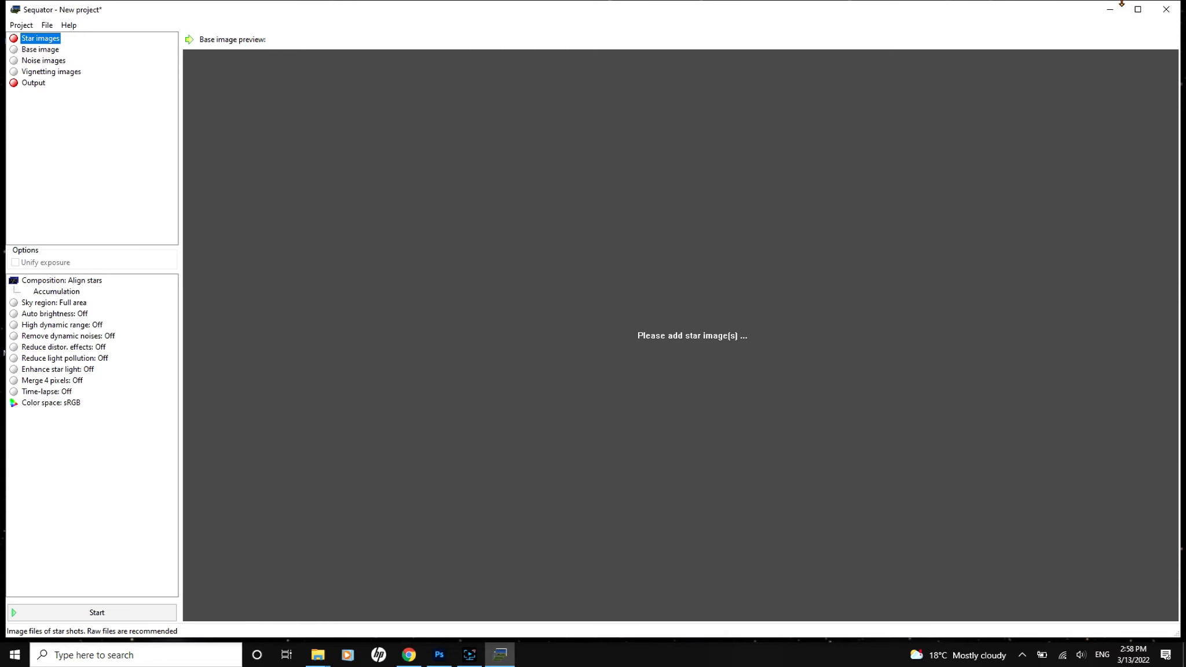
left_click(1109, 9)
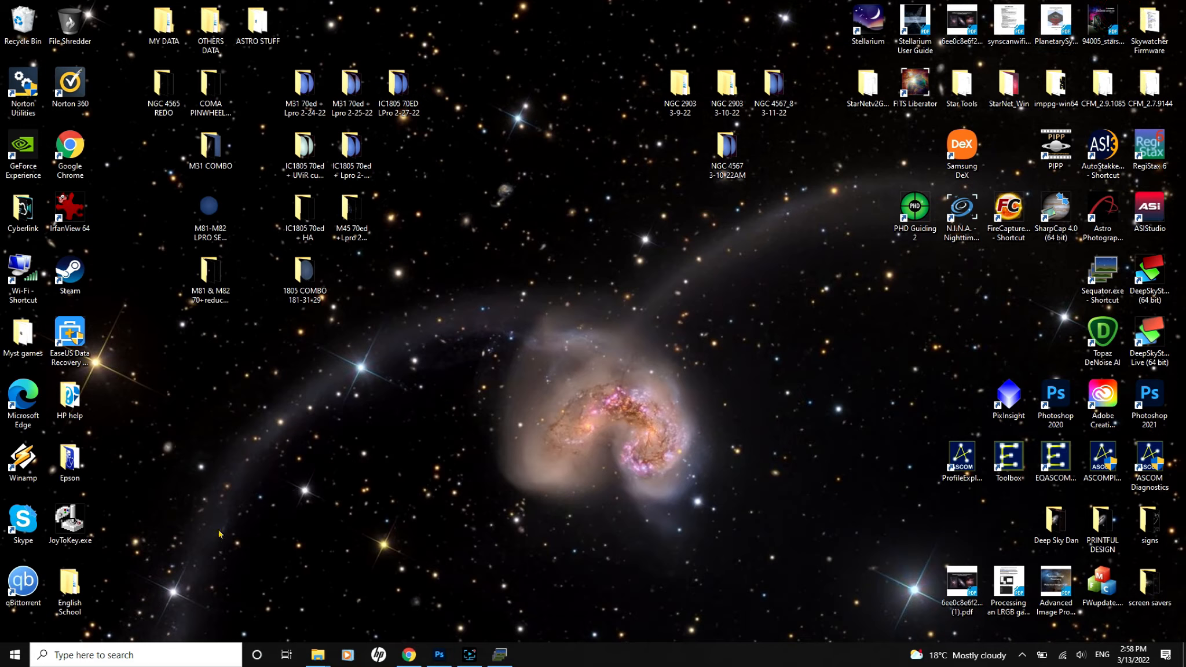
Open the desktop folder "M81 & M82 70+reducer no filter 1-31-21" and view the light frame Lights_0001_20220131_234921.dng
double_click(208, 277)
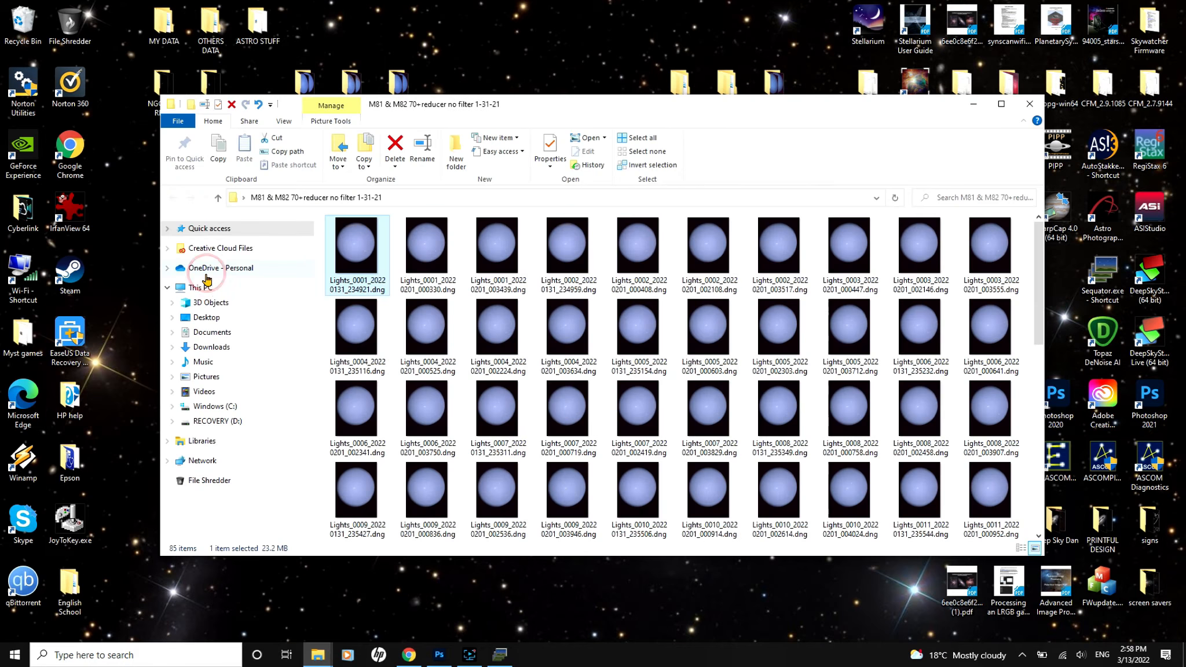
left_click_drag(612, 108, 603, 92)
left_click(350, 230)
double_click(351, 229)
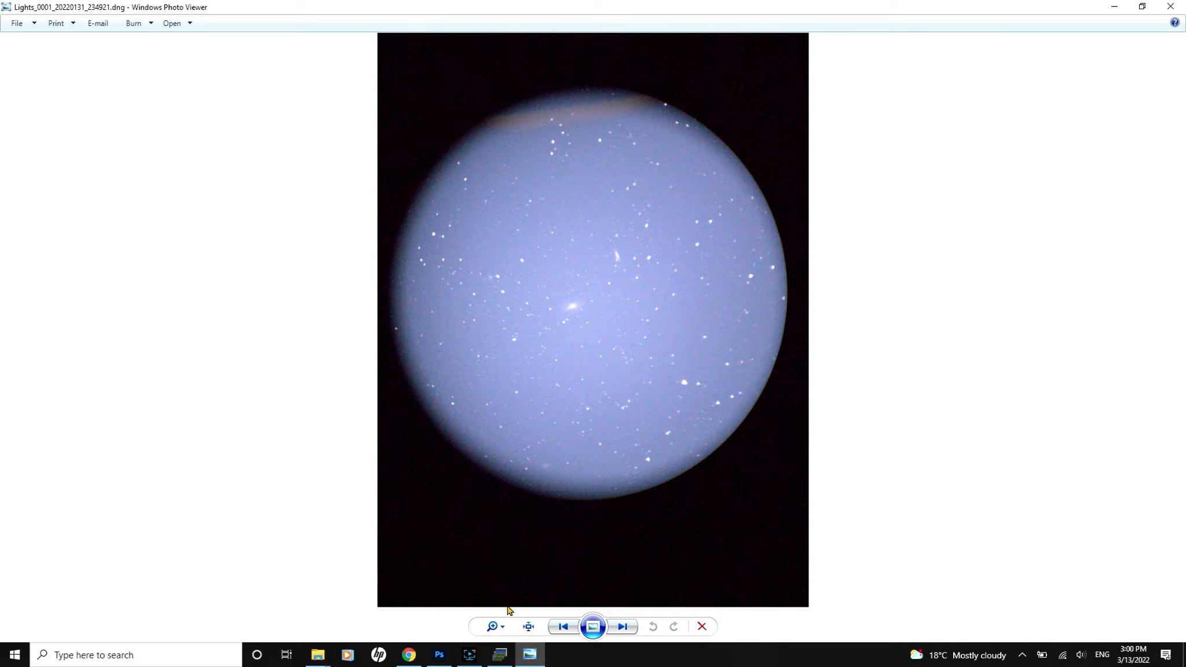
Examine the galaxies and stars in the light frame close up and as a whole, and close the image viewer
left_click(504, 627)
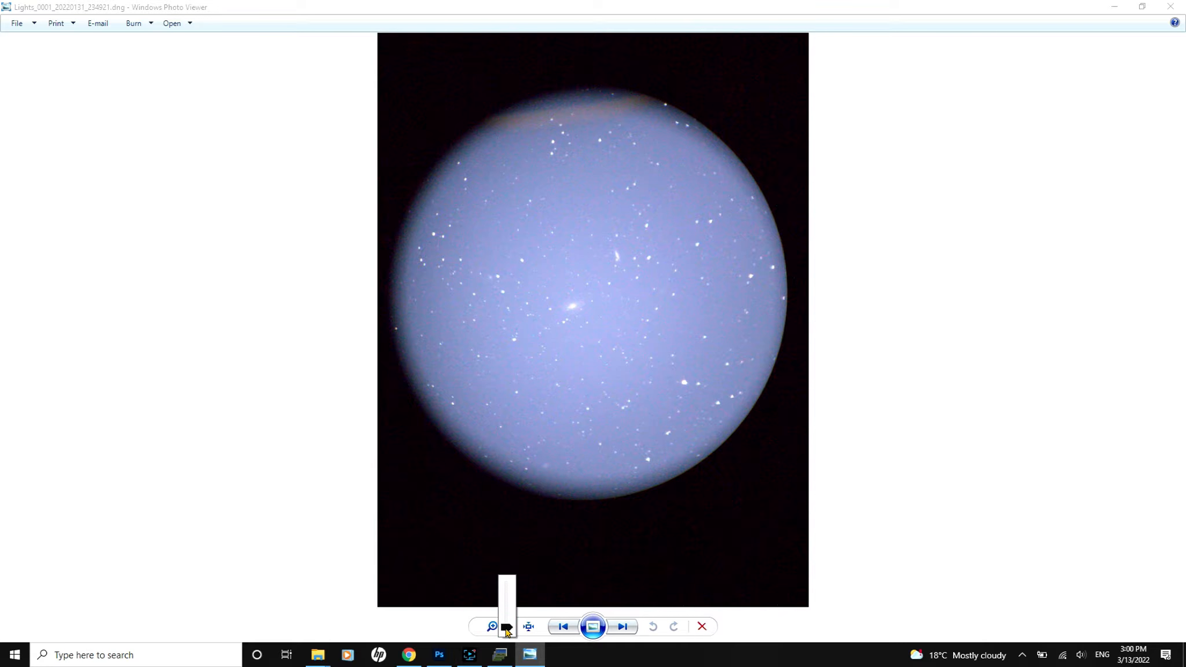
mouse_move(506, 628)
left_mouse_down()
mouse_move(505, 615)
mouse_move(491, 624)
left_mouse_up()
left_click_drag(262, 227, 473, 350)
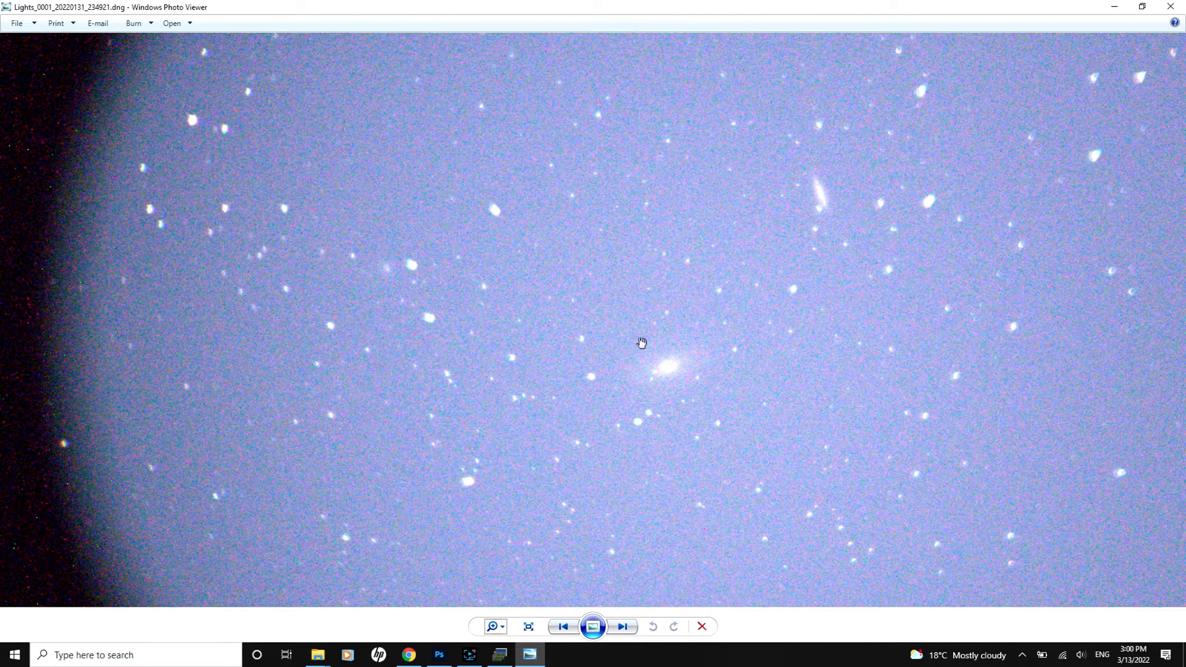
left_click(503, 632)
left_click(502, 632)
left_click(503, 632)
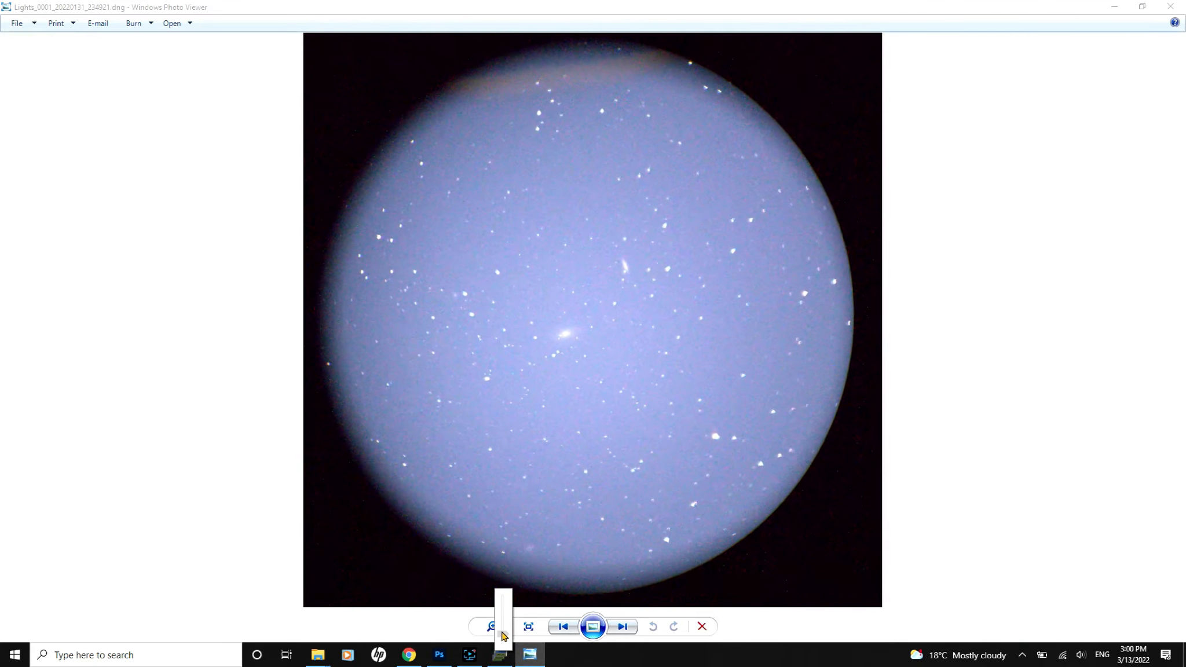
left_click(1170, 6)
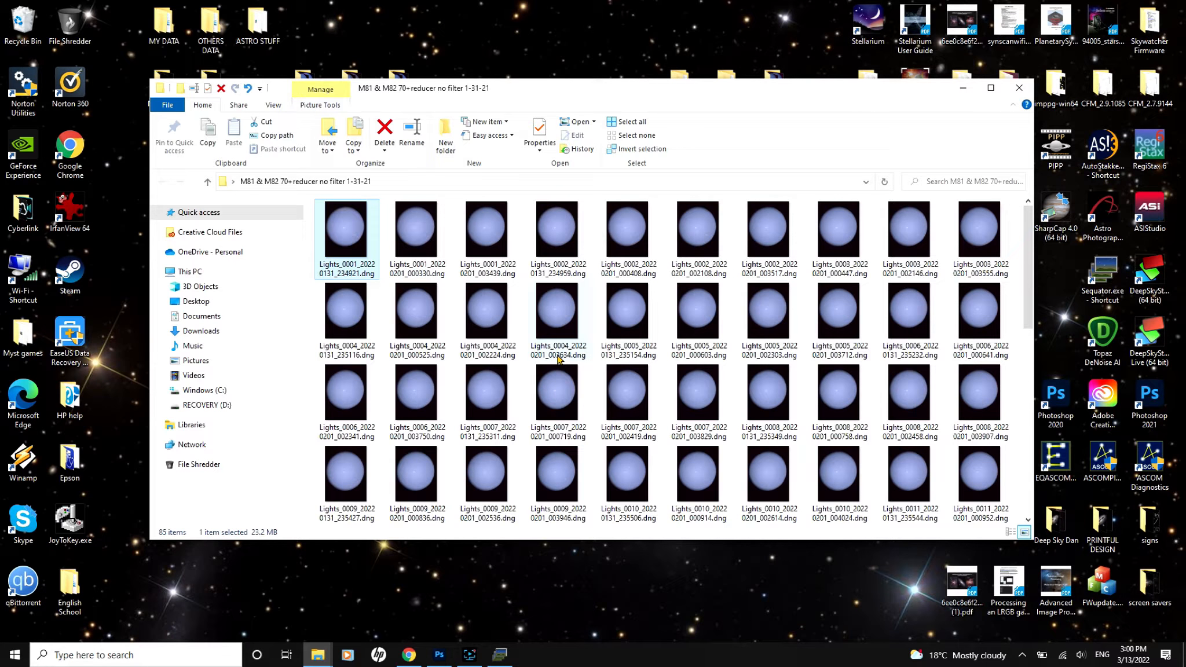
Look through the folder's contents, from the first DNG light frames to the TIFF files at the end
mouse_move(557, 360)
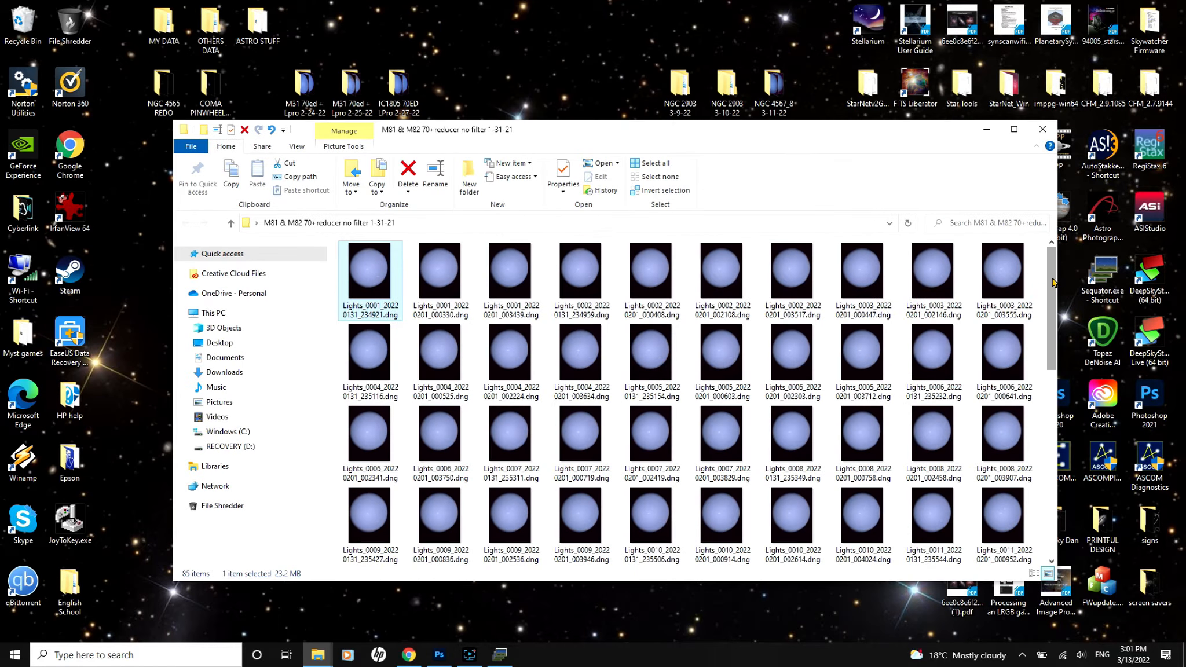
left_click_drag(1052, 282, 1052, 509)
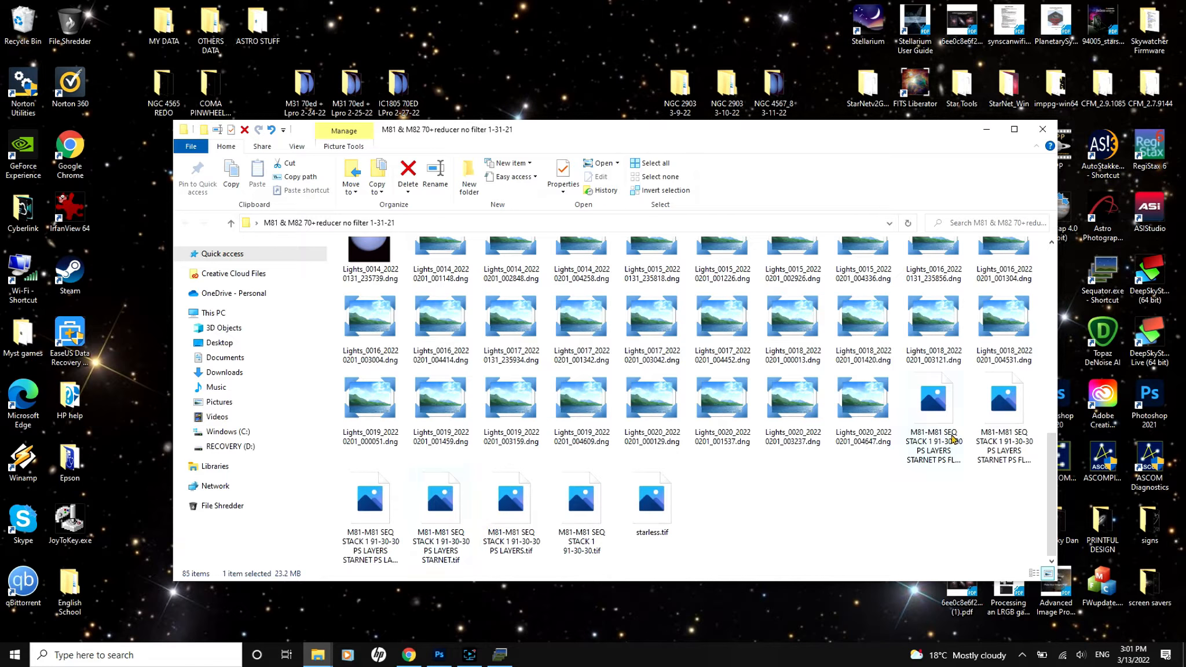
left_click_drag(1052, 519, 1067, 301)
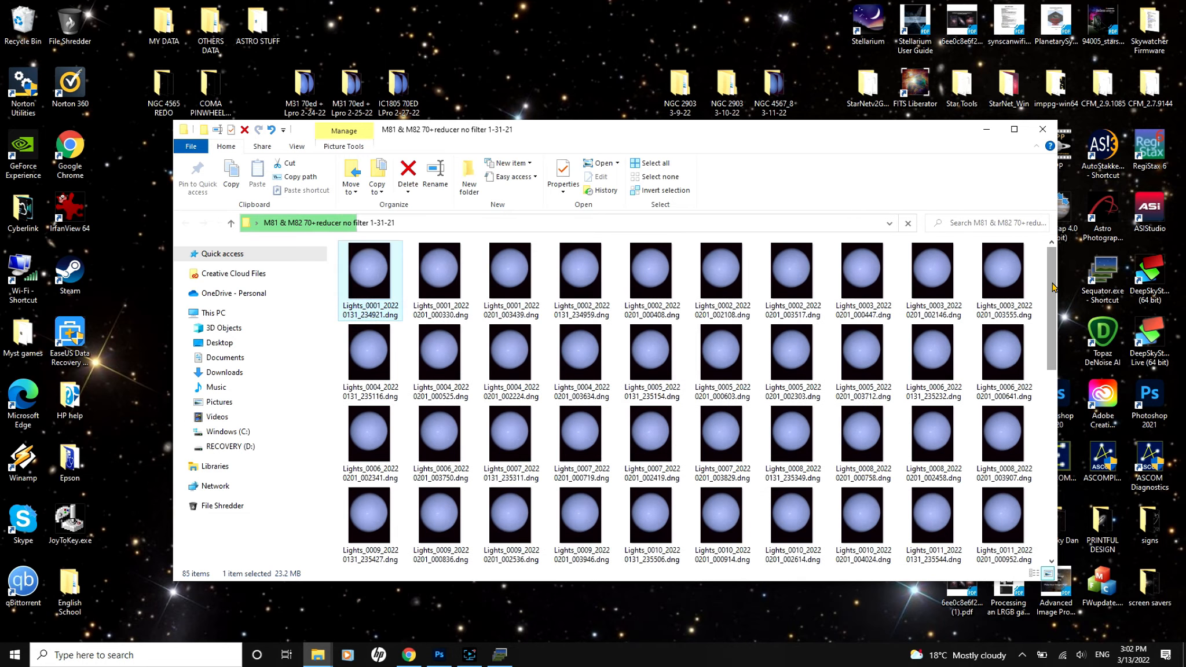
scroll(1059, 307, "down", 3)
scroll(1059, 307, "up", 3)
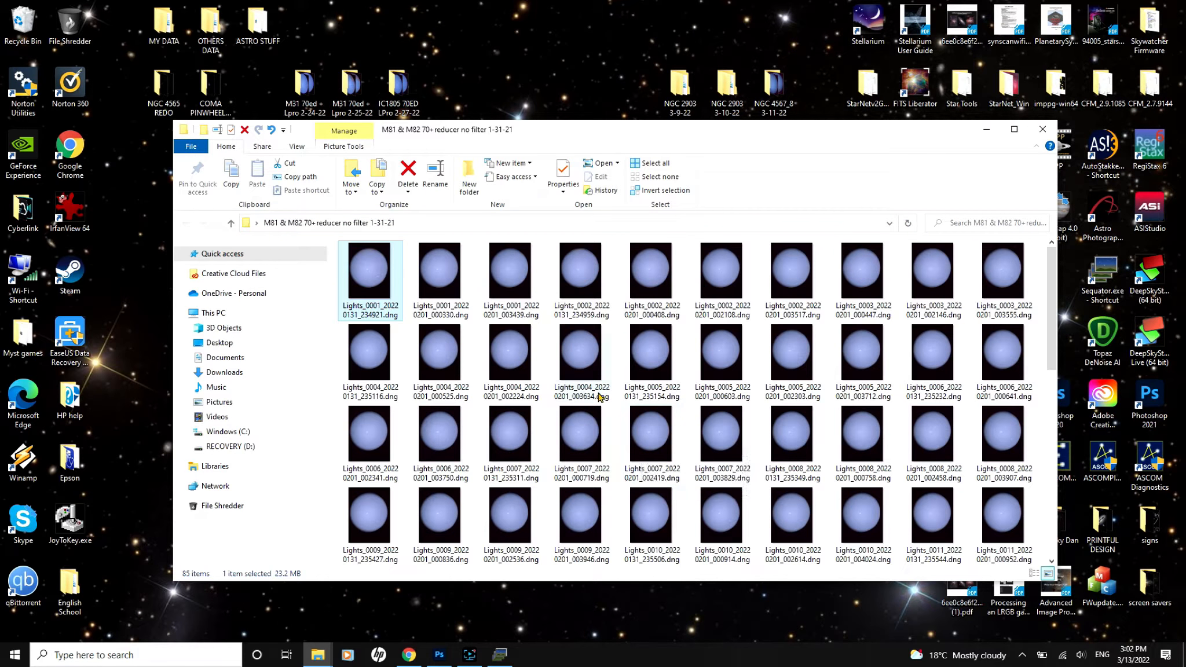
mouse_move(601, 396)
Minimize the light frames folder window and switch to Sequator
left_click(986, 129)
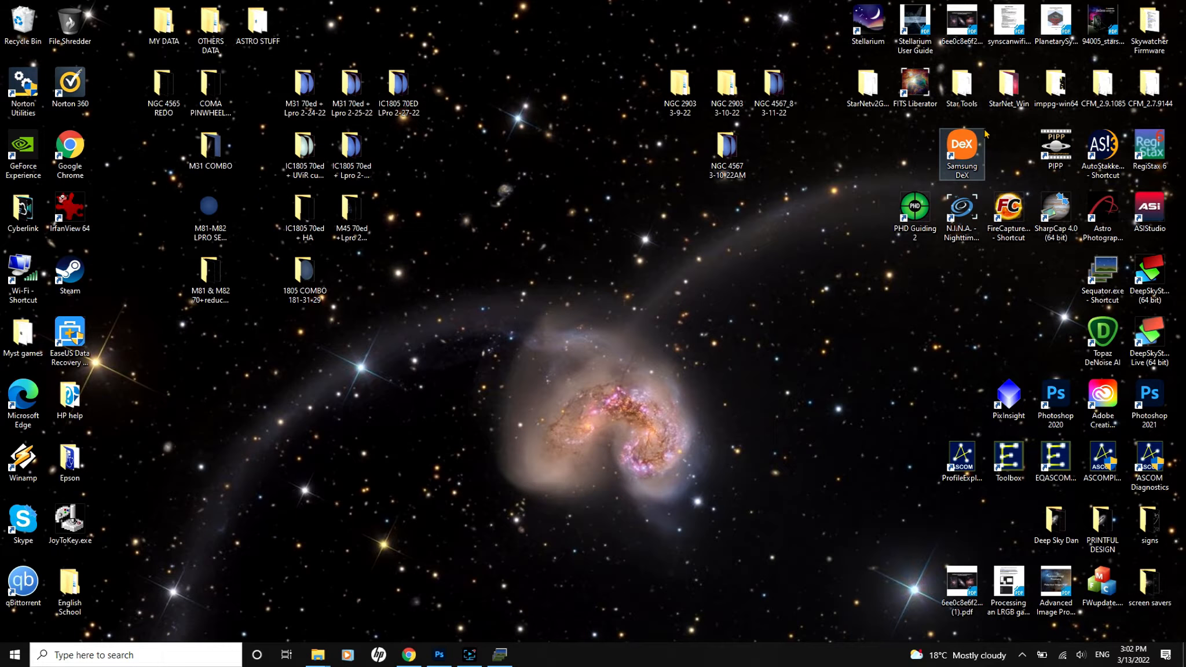
left_click(499, 654)
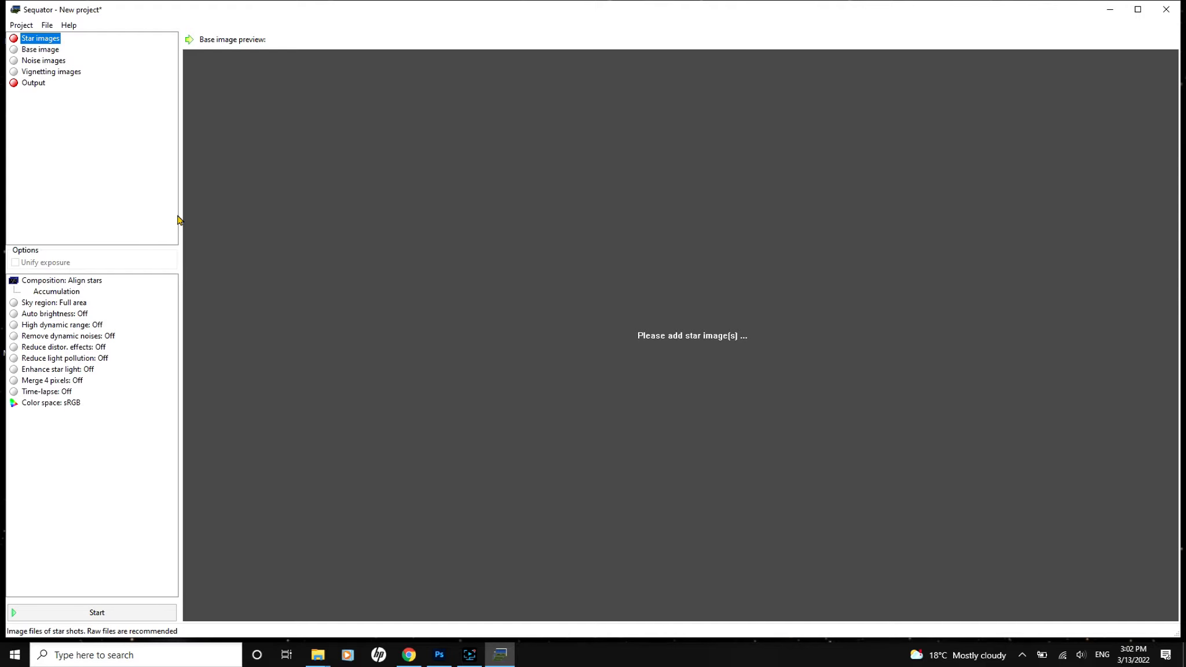
double_click(33, 42)
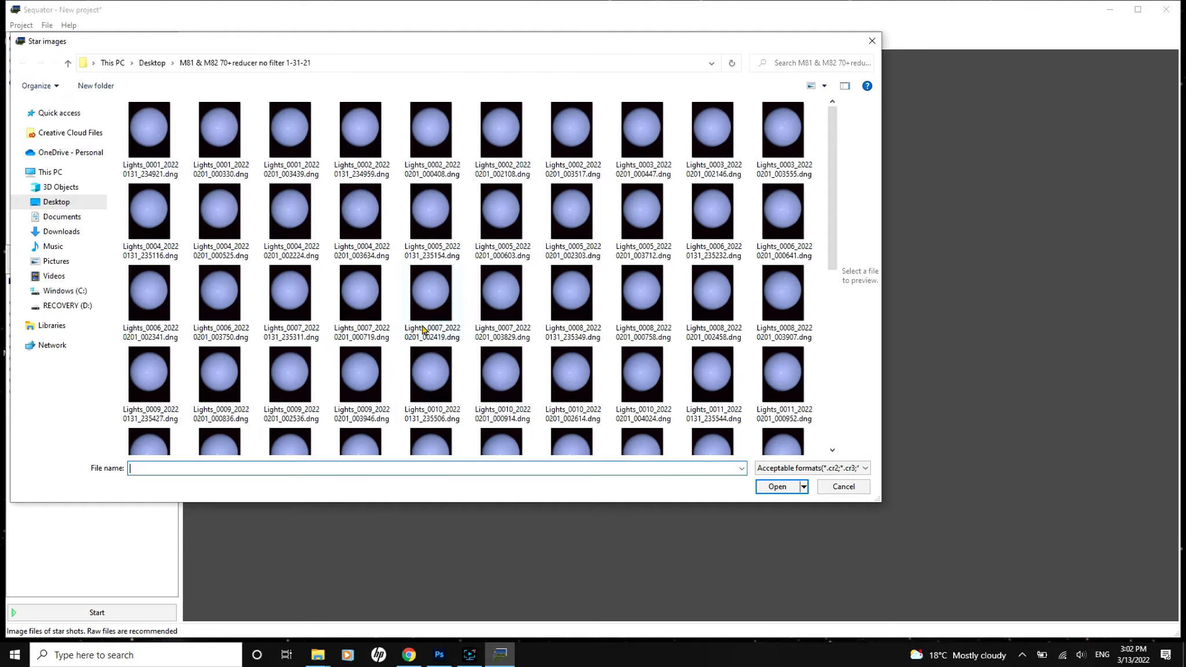
left_click(870, 45)
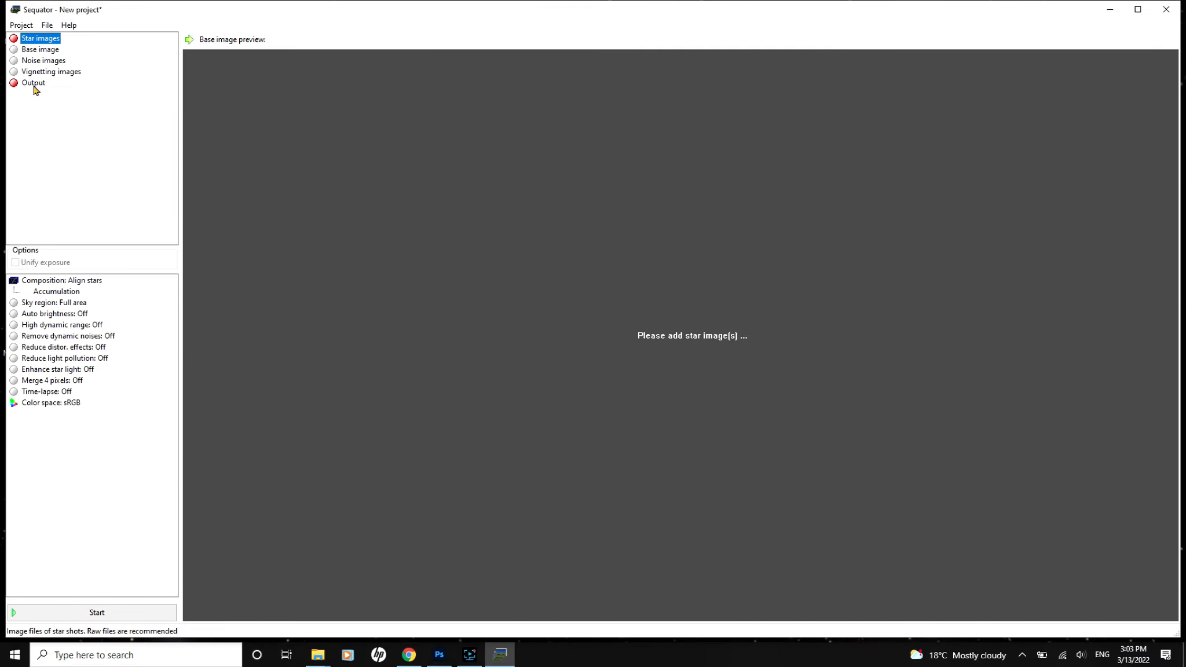
left_click(27, 42)
left_click(49, 46)
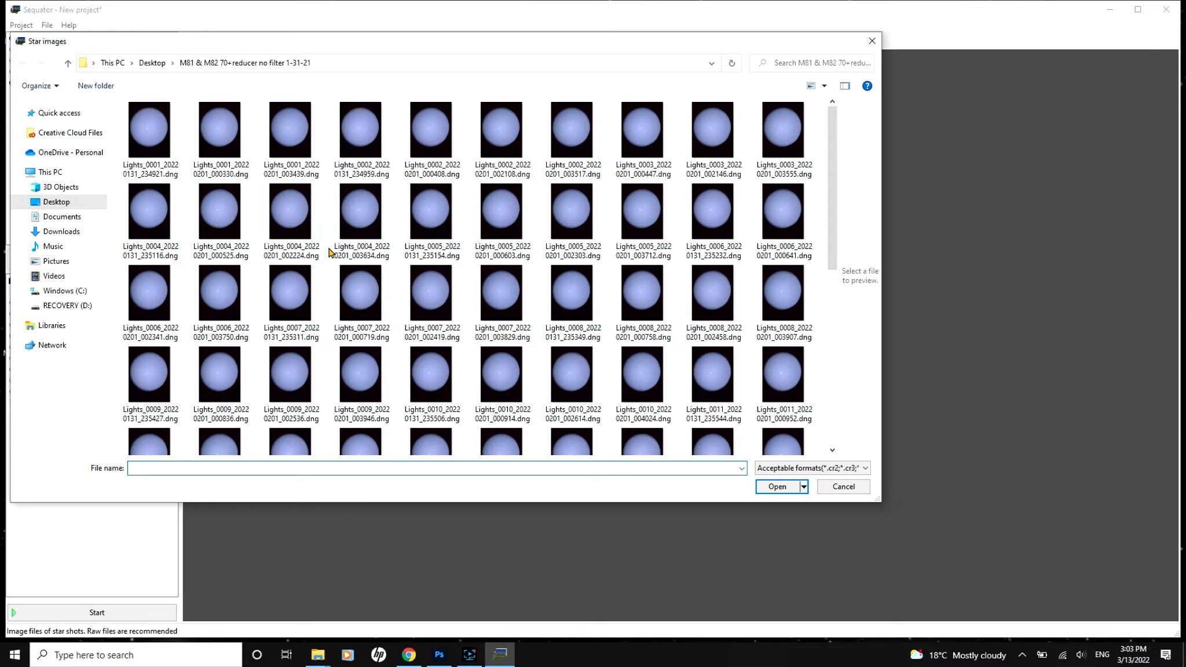
left_click(872, 41)
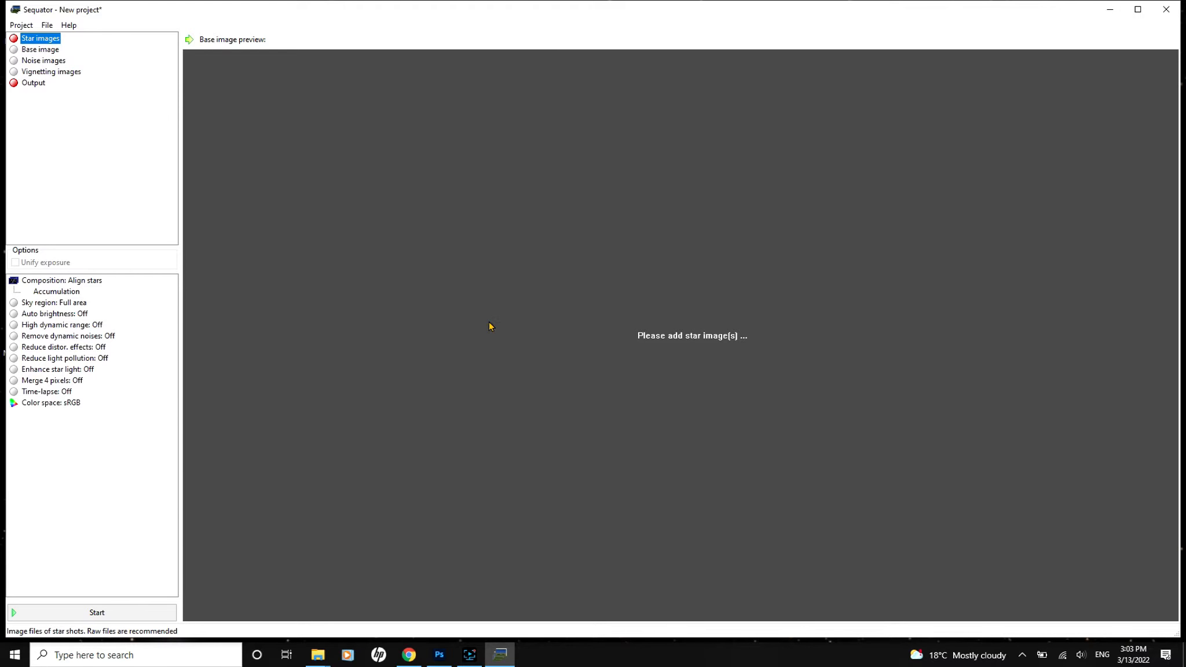
right_click(33, 40)
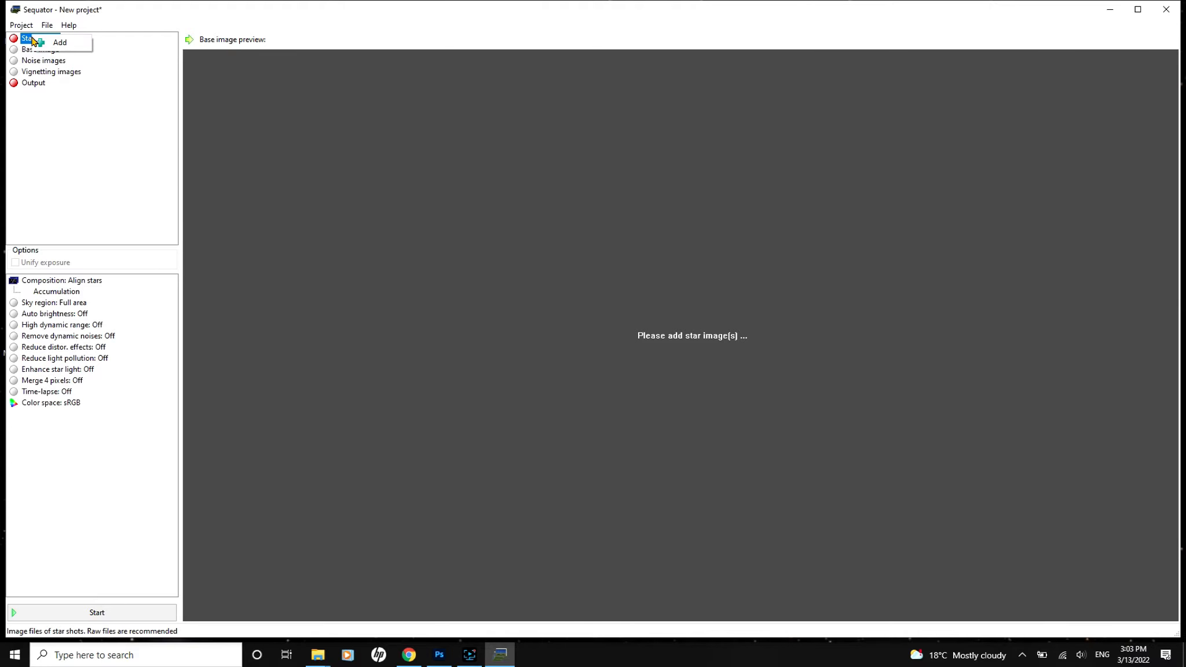
left_click(63, 44)
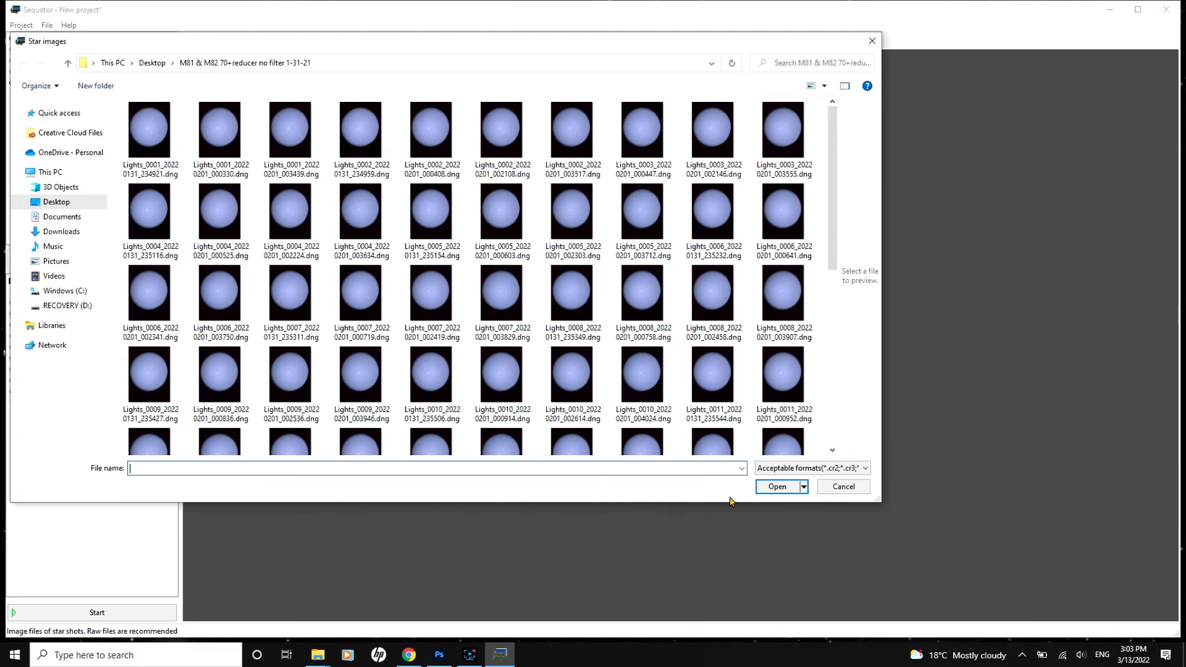
left_click(843, 486)
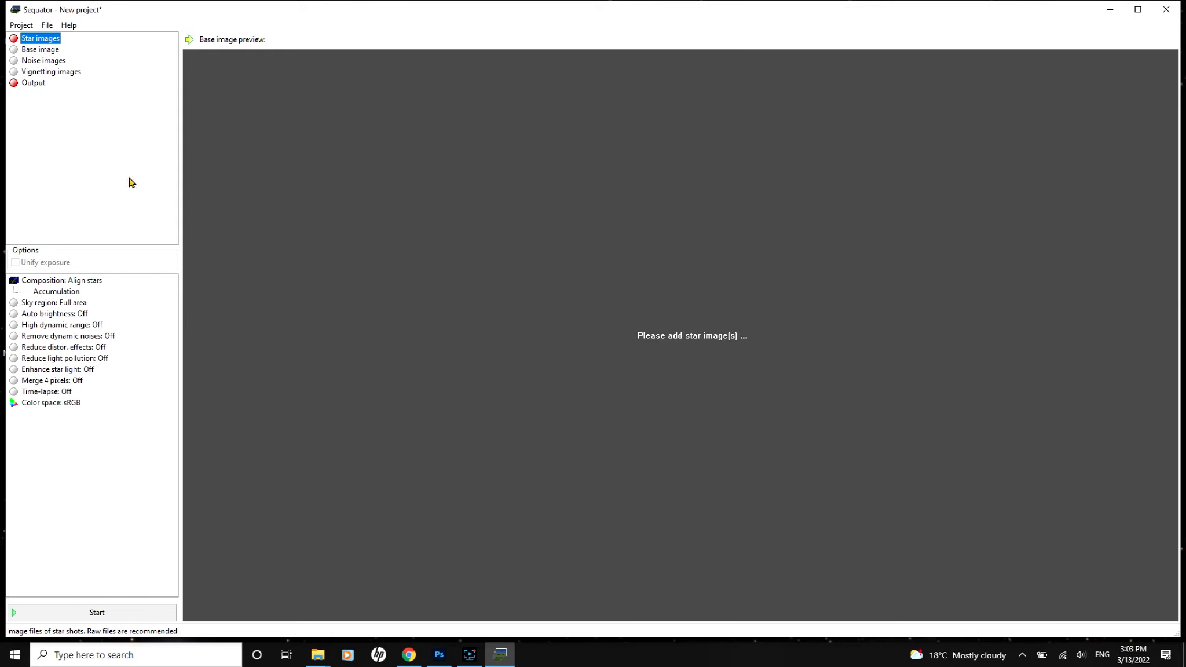
Start adding star images and select all files in the "M81 & M82 70+reducer no filter 1-31-21" folder
left_click(40, 39)
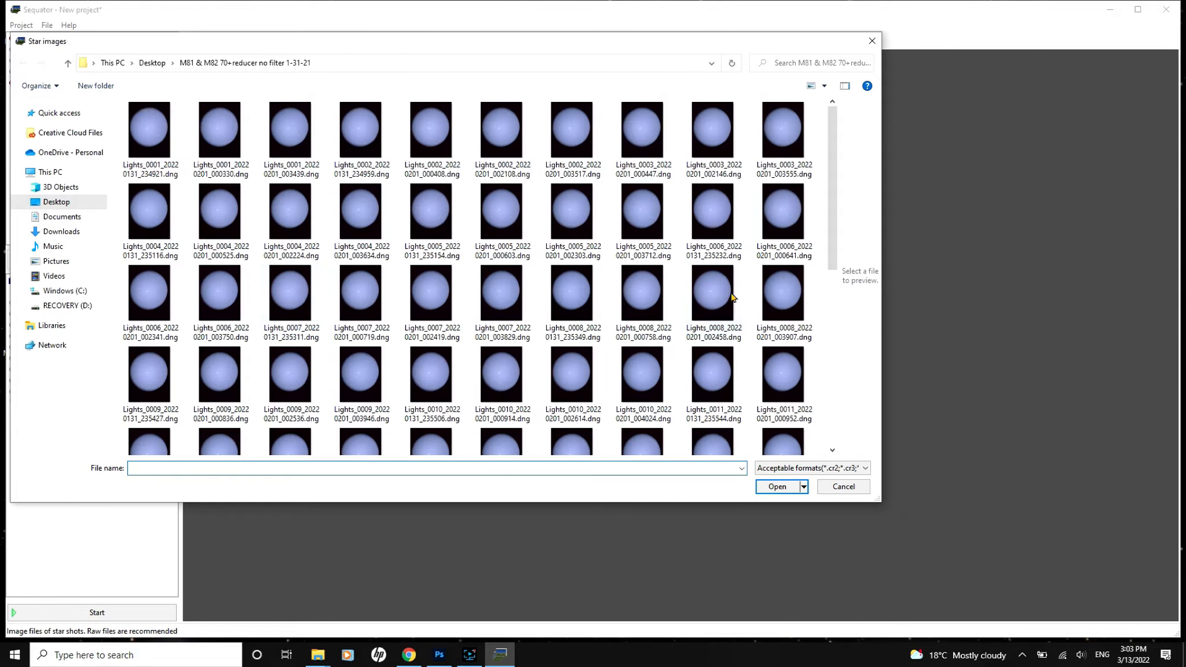
left_click_drag(832, 169, 829, 374)
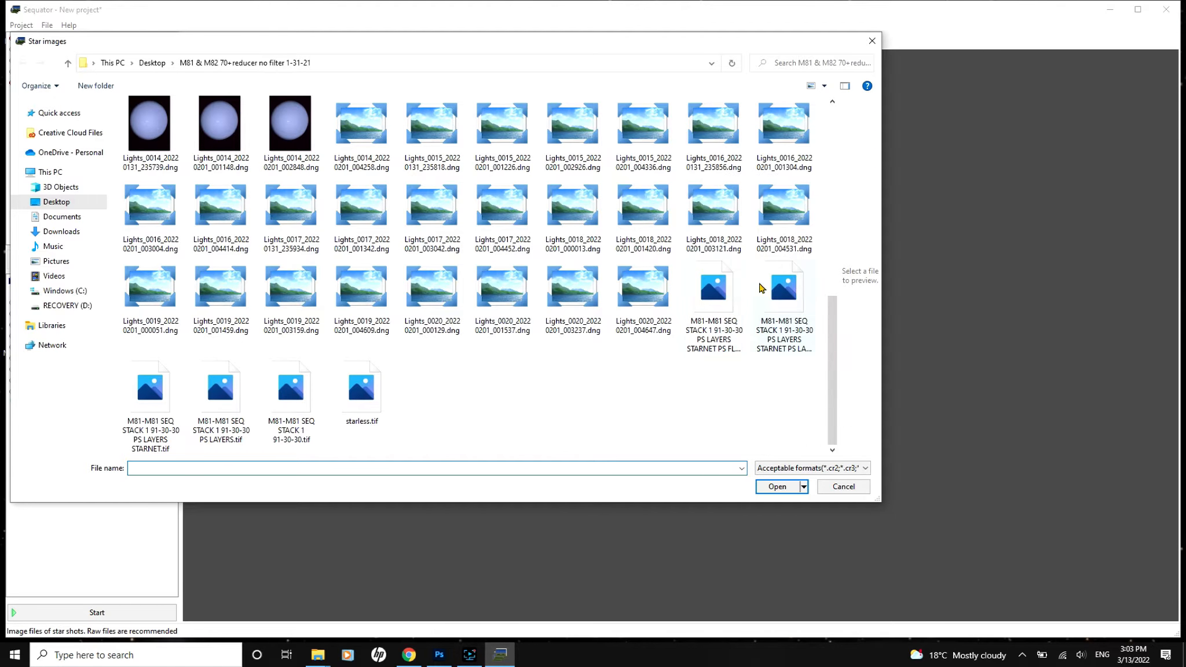
left_click_drag(834, 408, 816, 151)
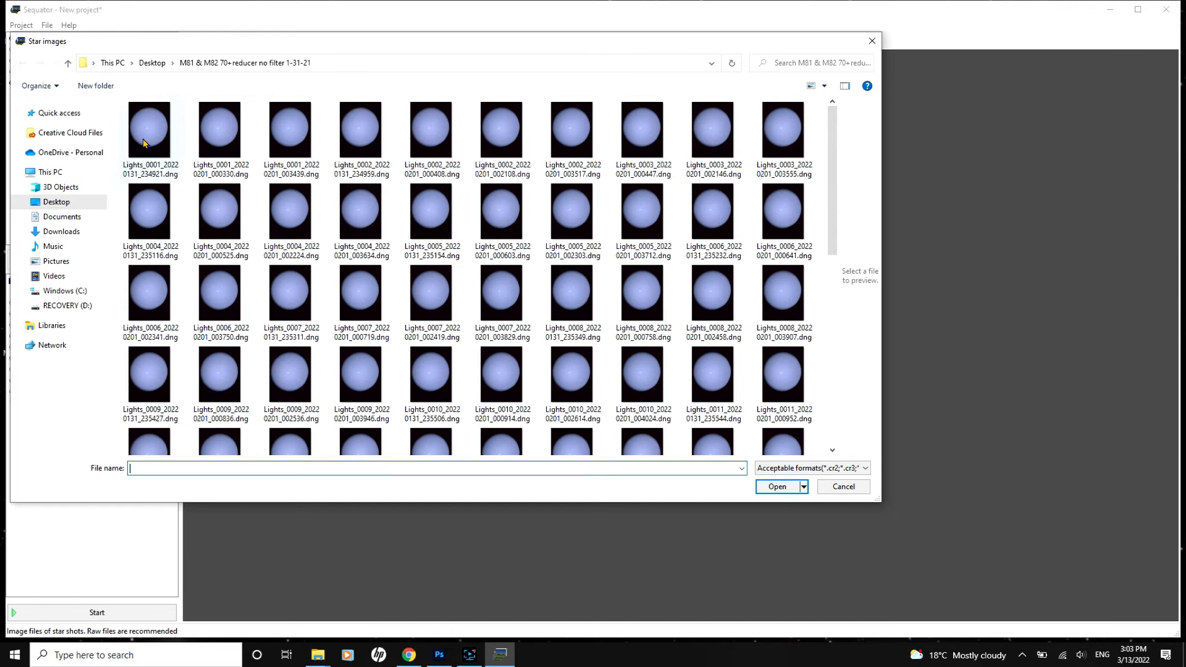
left_click(139, 140)
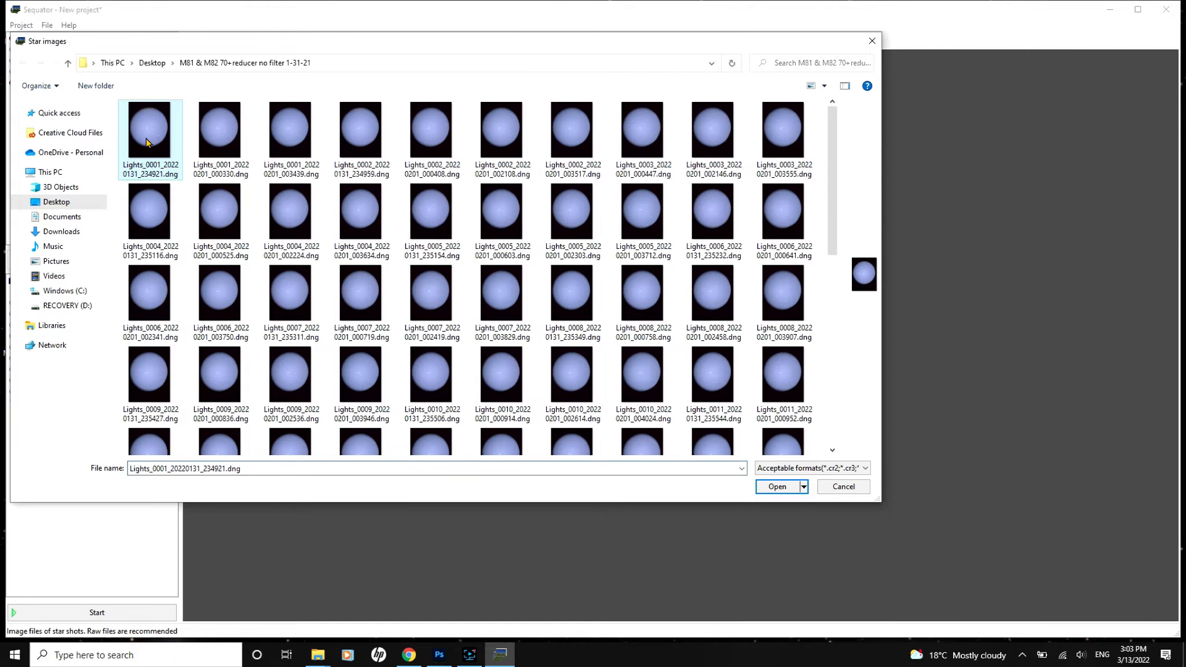
key("ctrl+a")
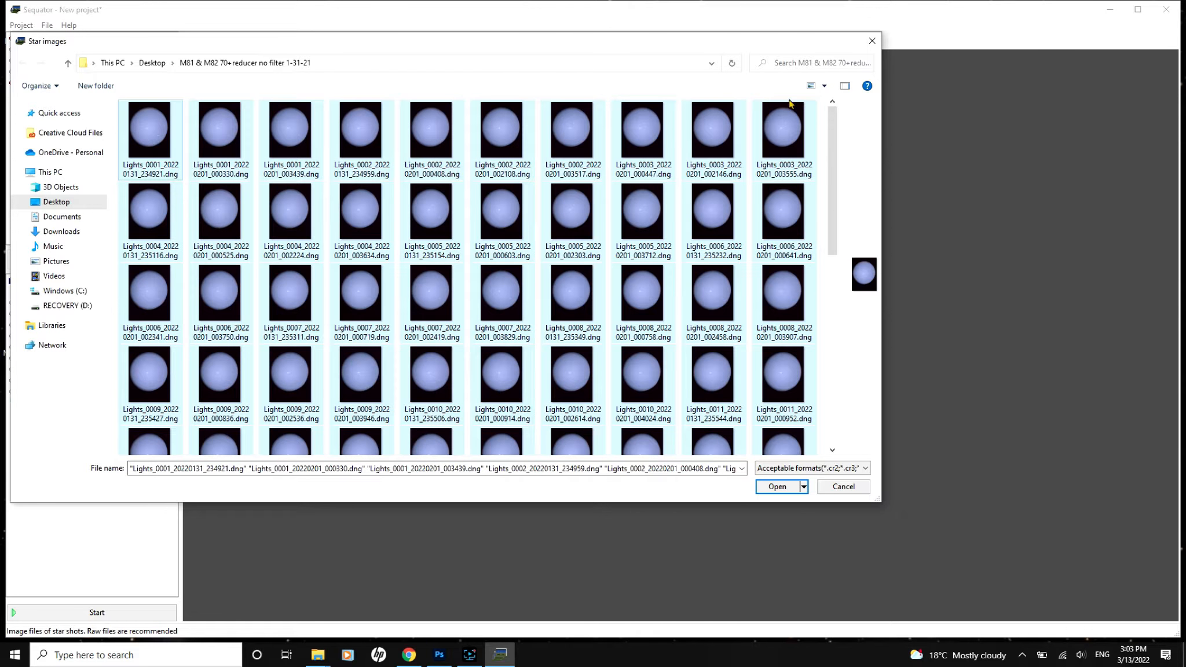
left_click_drag(837, 159, 837, 406)
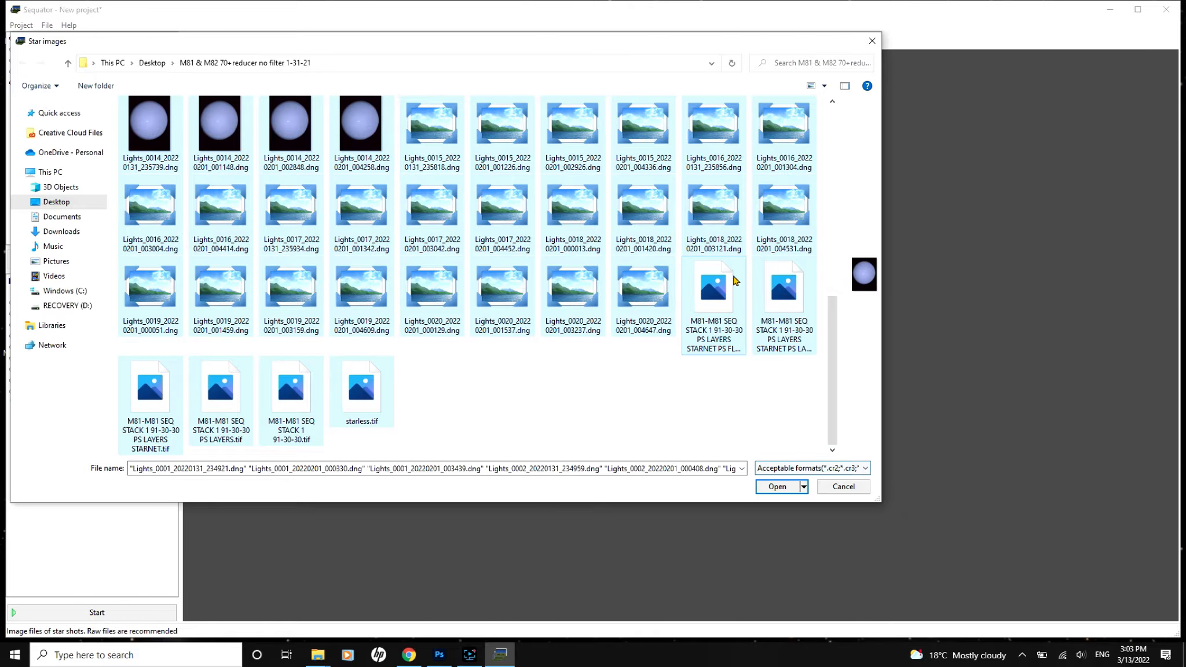
right_click(733, 276)
left_click_drag(727, 287, 752, 313)
left_click(717, 309, "ctrl")
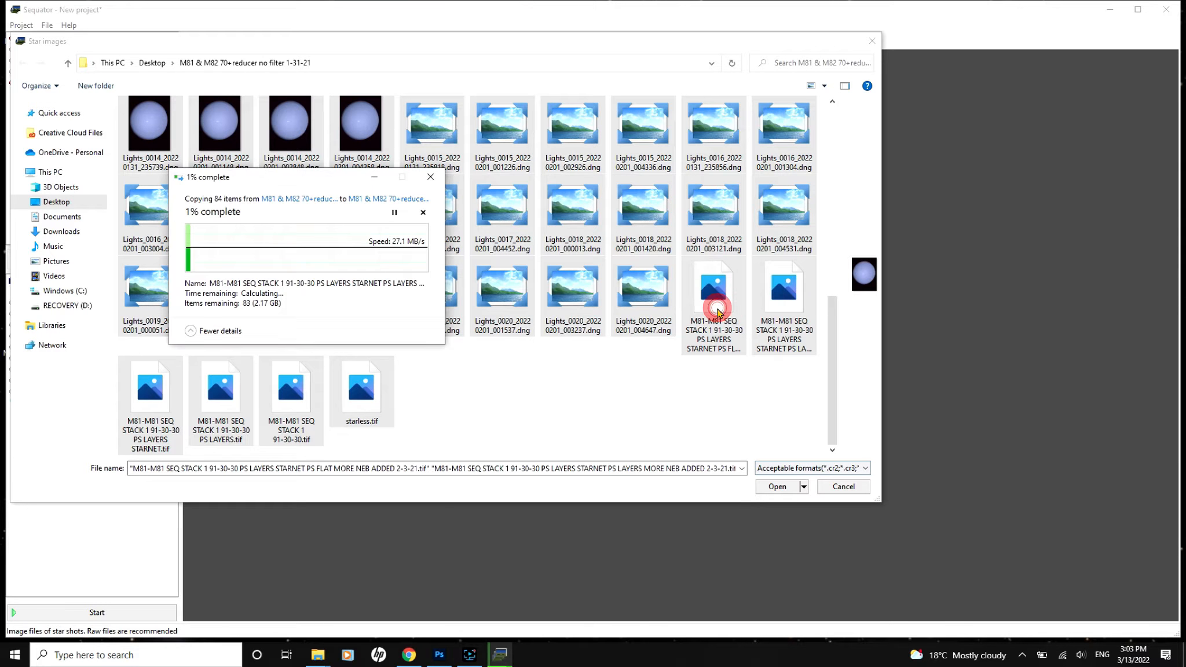
left_click(426, 181)
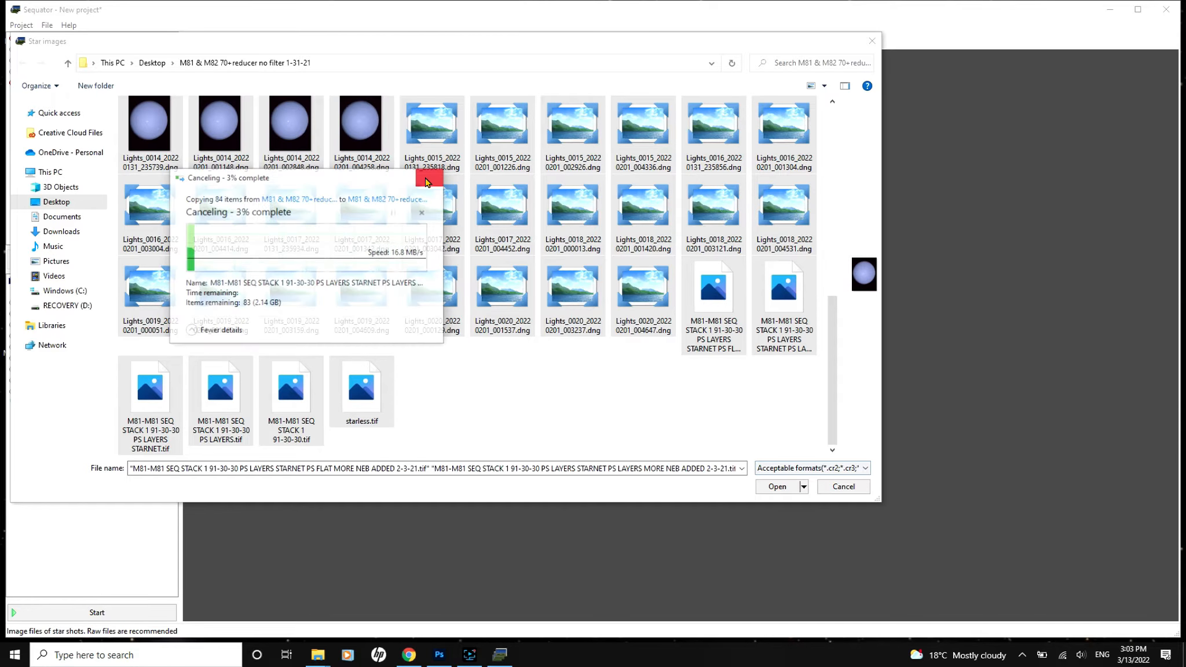
Exclude the seven processed TIFF files at the end of the folder from the selection and load the remaining DNG light frames as star images
left_click(711, 299, "ctrl")
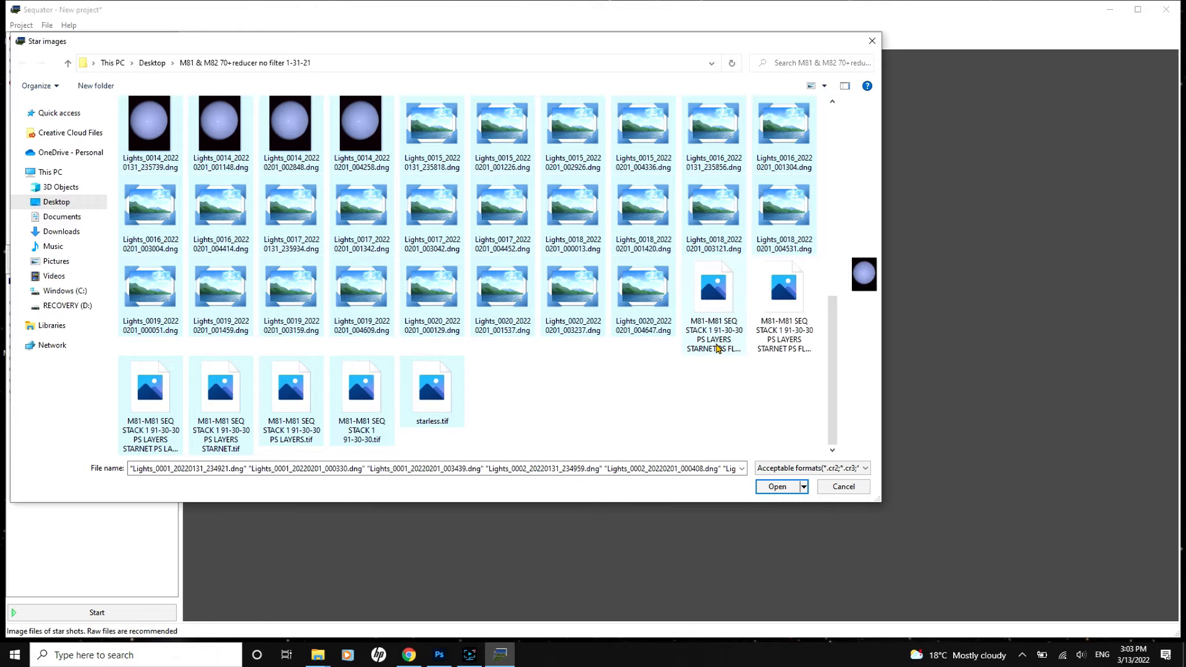
left_click(776, 303, "ctrl")
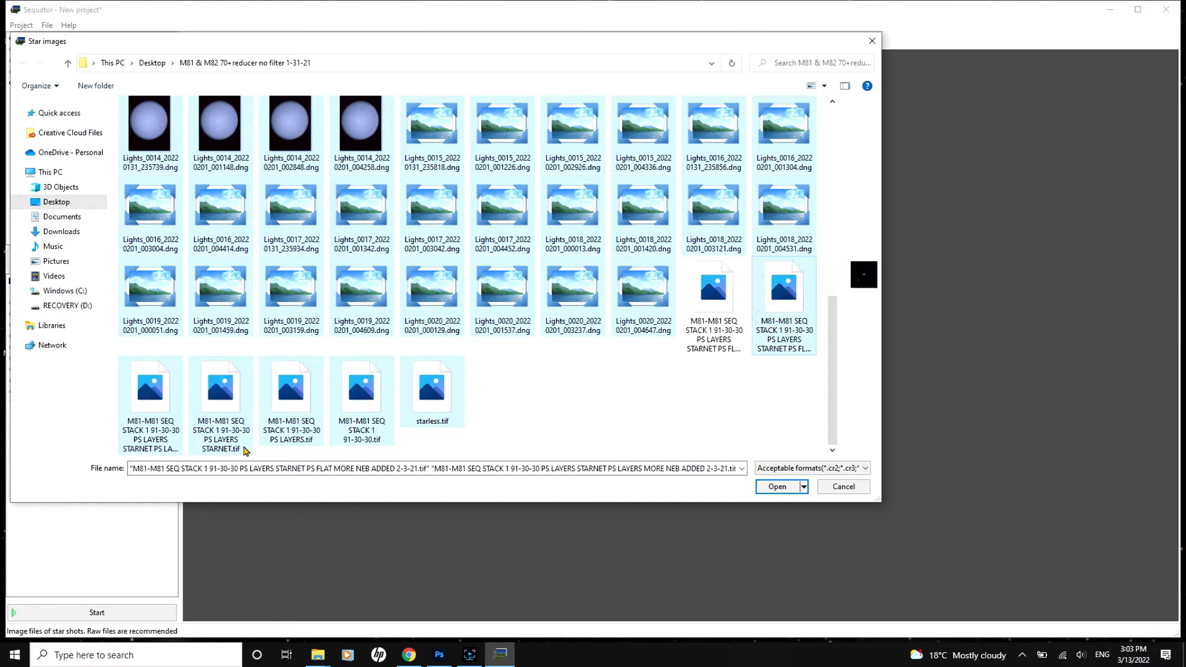
left_click(159, 411, "ctrl")
left_click(217, 401, "ctrl")
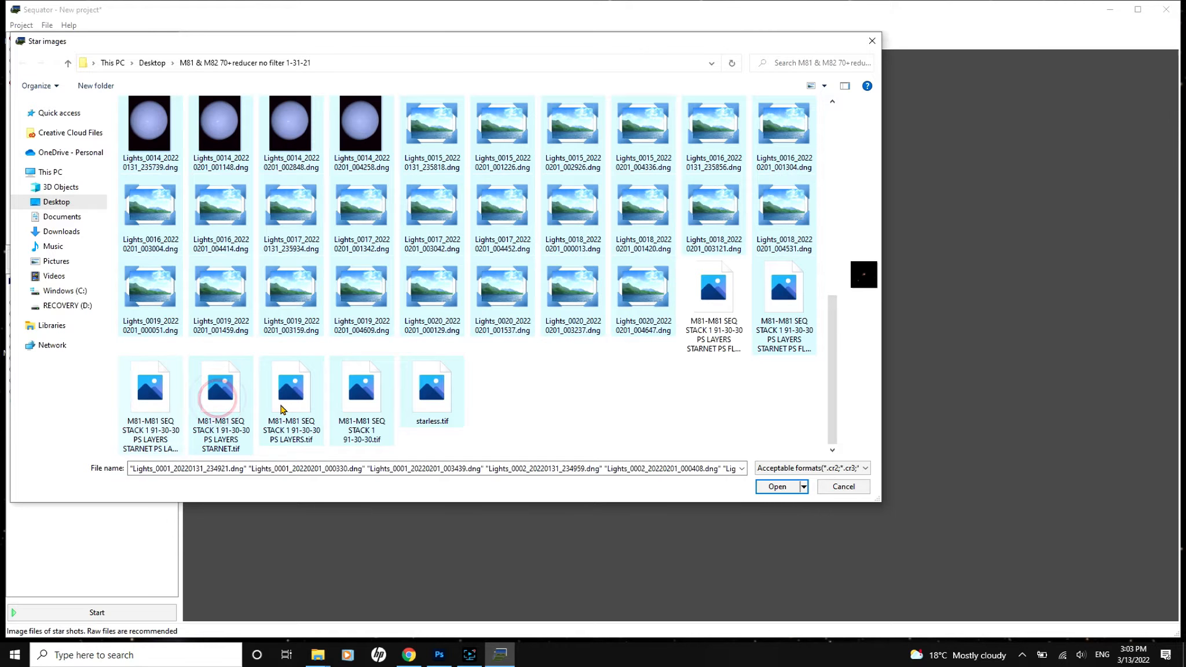
left_click(281, 405, "ctrl")
left_click(356, 404, "ctrl")
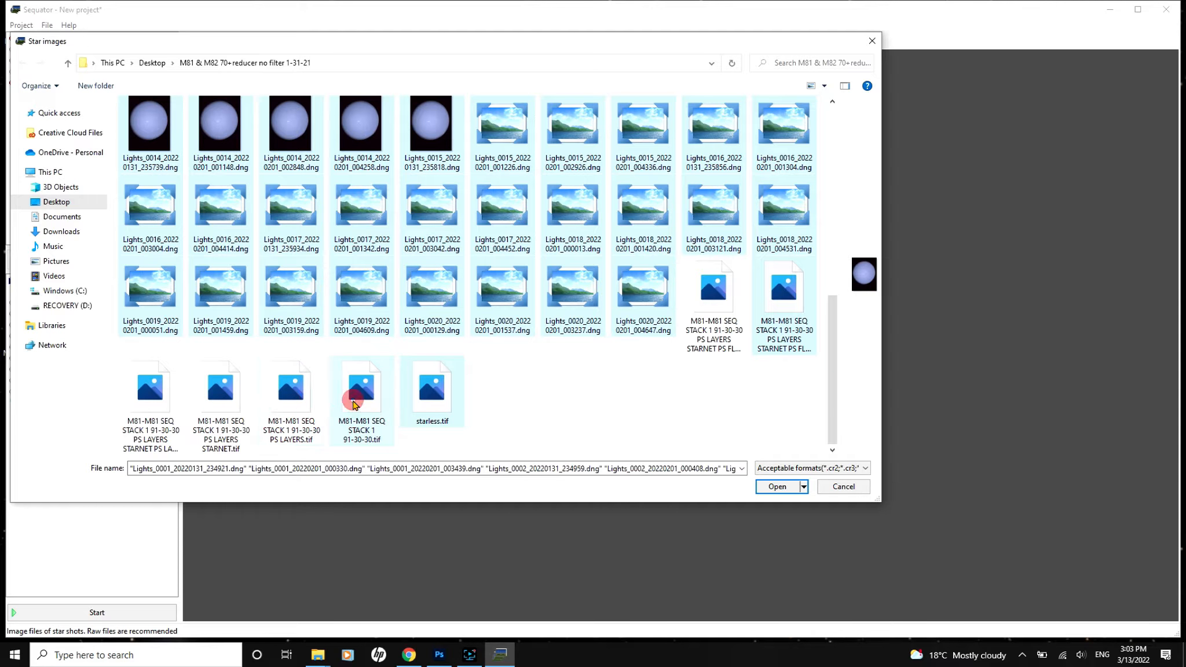
left_click(421, 402, "ctrl")
left_click(787, 298, "ctrl")
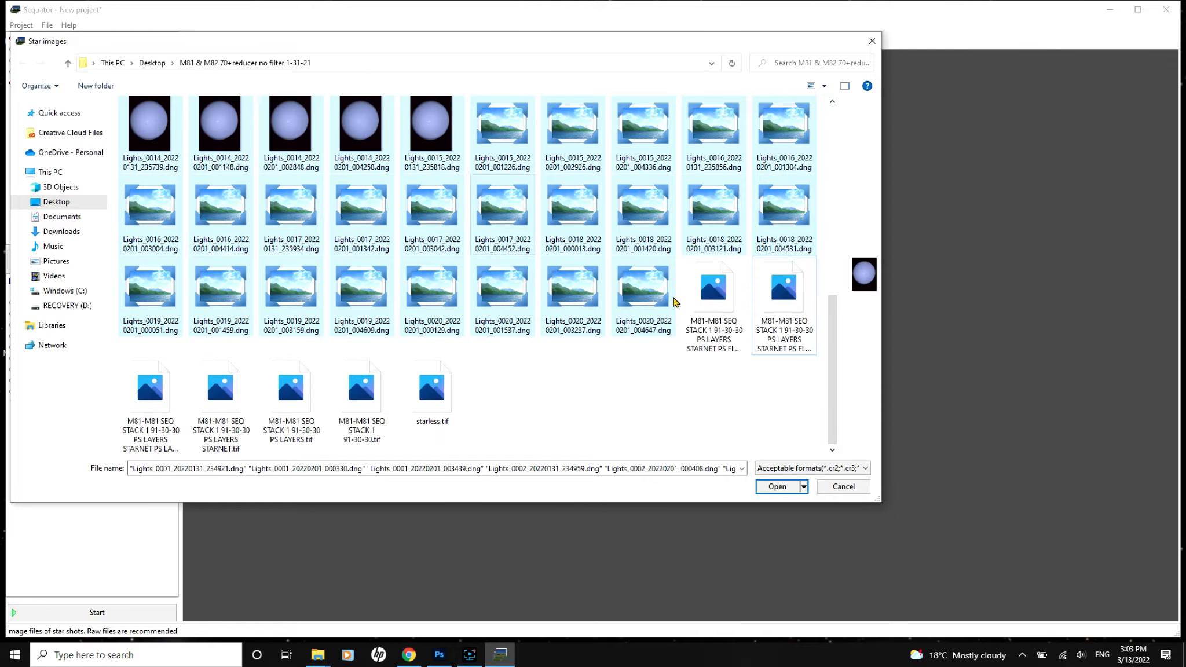
left_click_drag(834, 389, 851, 423)
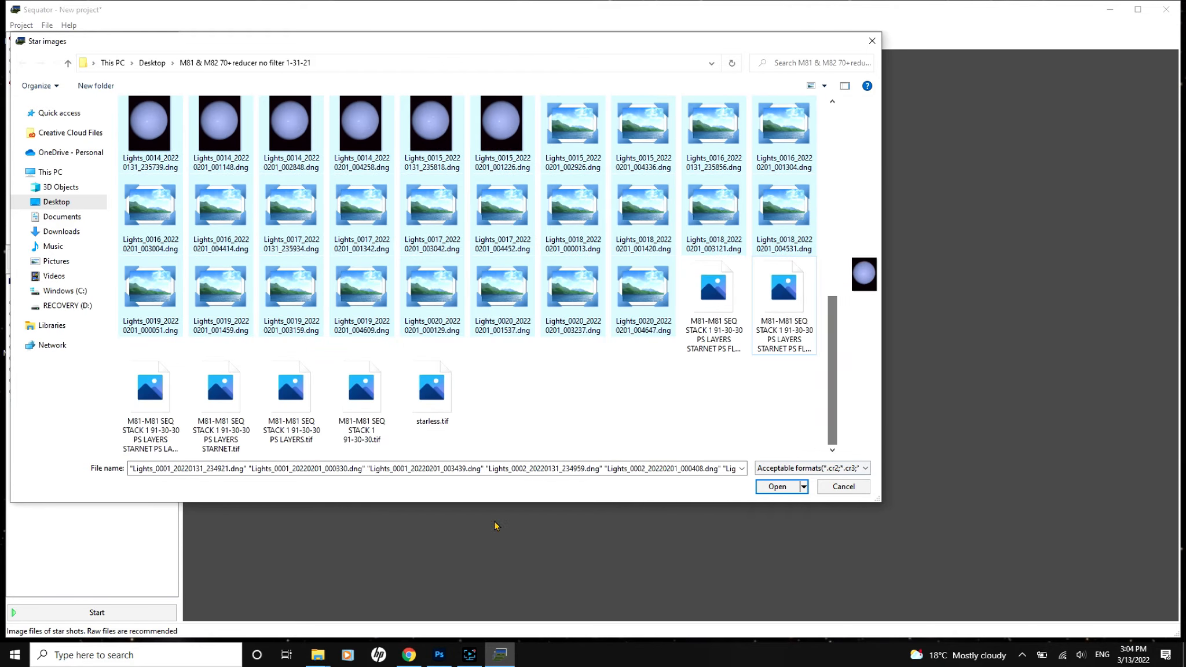
left_click(768, 485)
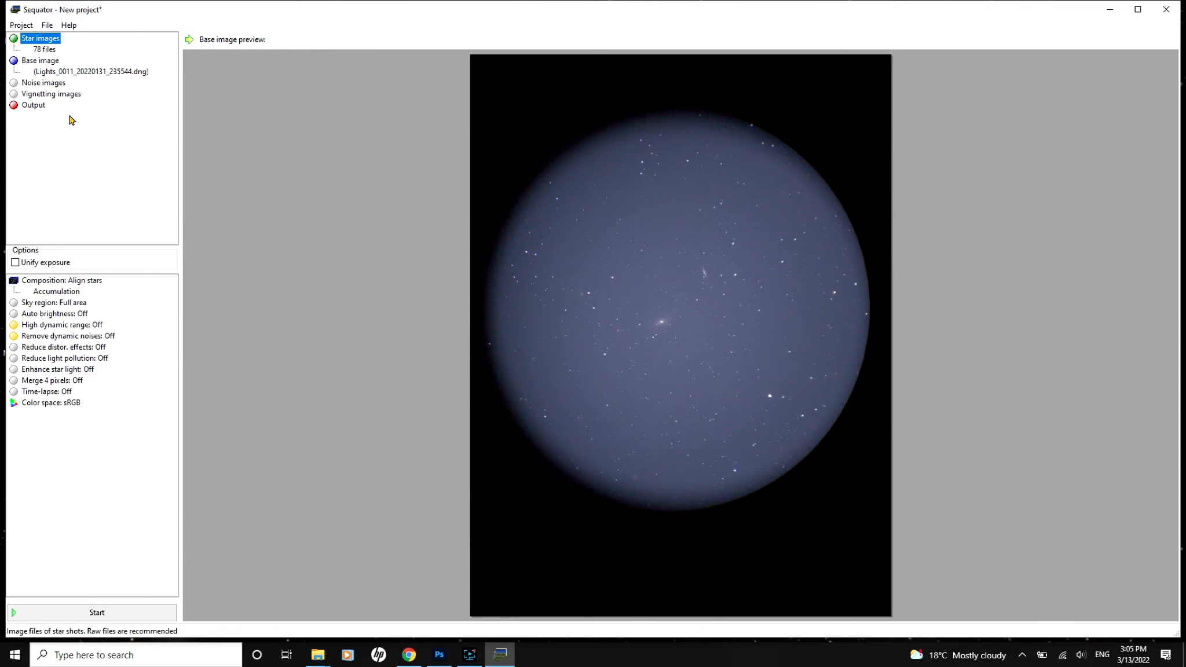
Load all dark frames from Desktop > MY DATA > CALIBRATION FRAMES > DARKS LIBRARY > "Darks -8° 12-29-21" as noise images
left_click(35, 84)
double_click(35, 84)
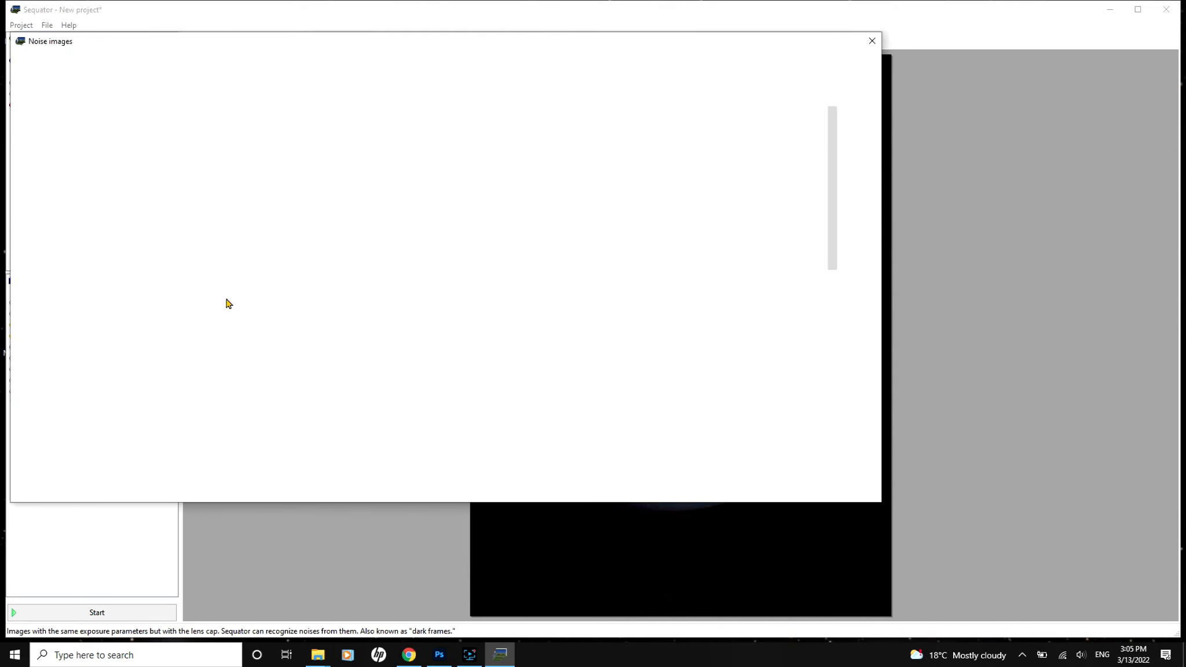
left_click(150, 61)
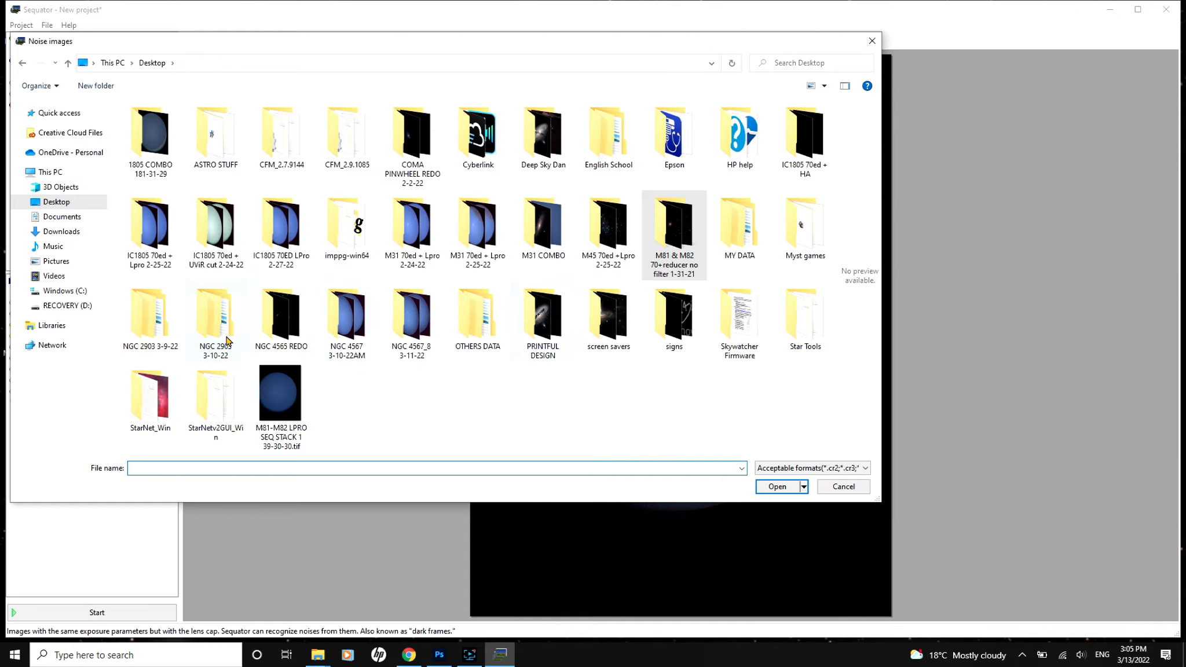
double_click(734, 223)
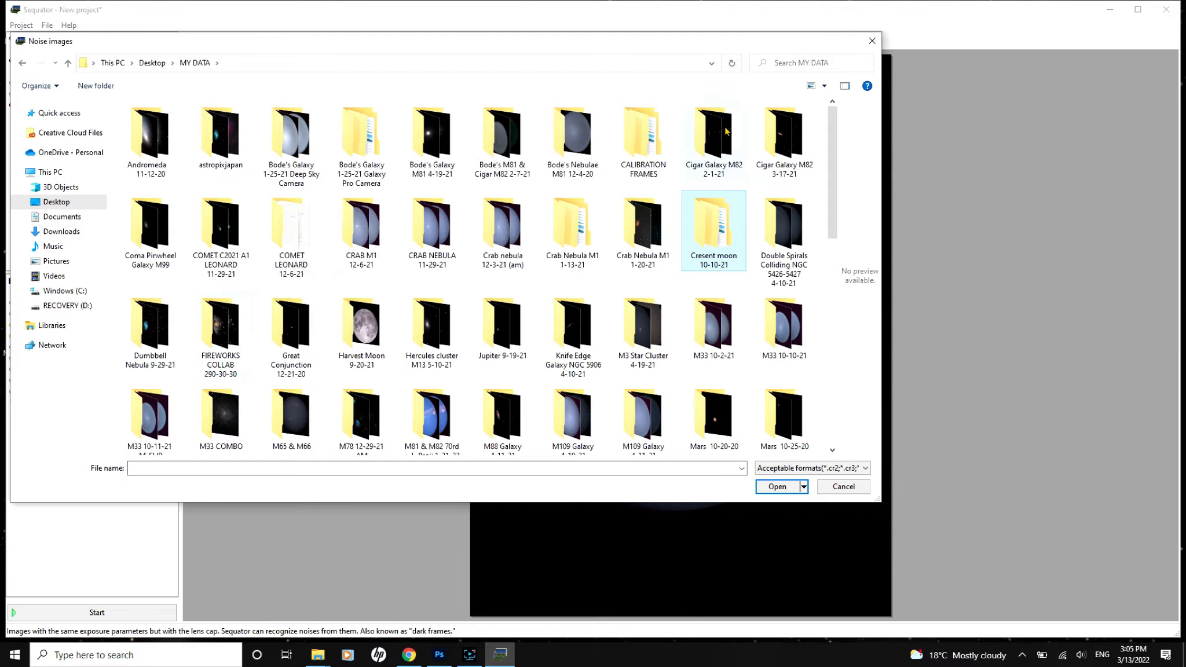
double_click(636, 133)
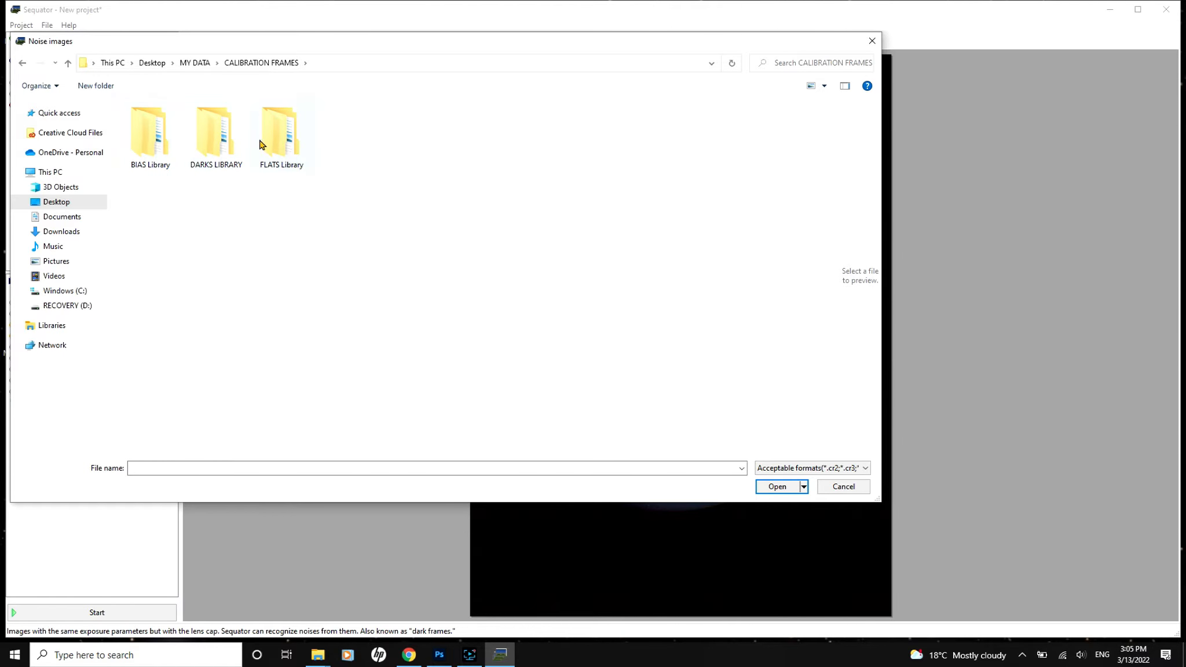
double_click(229, 141)
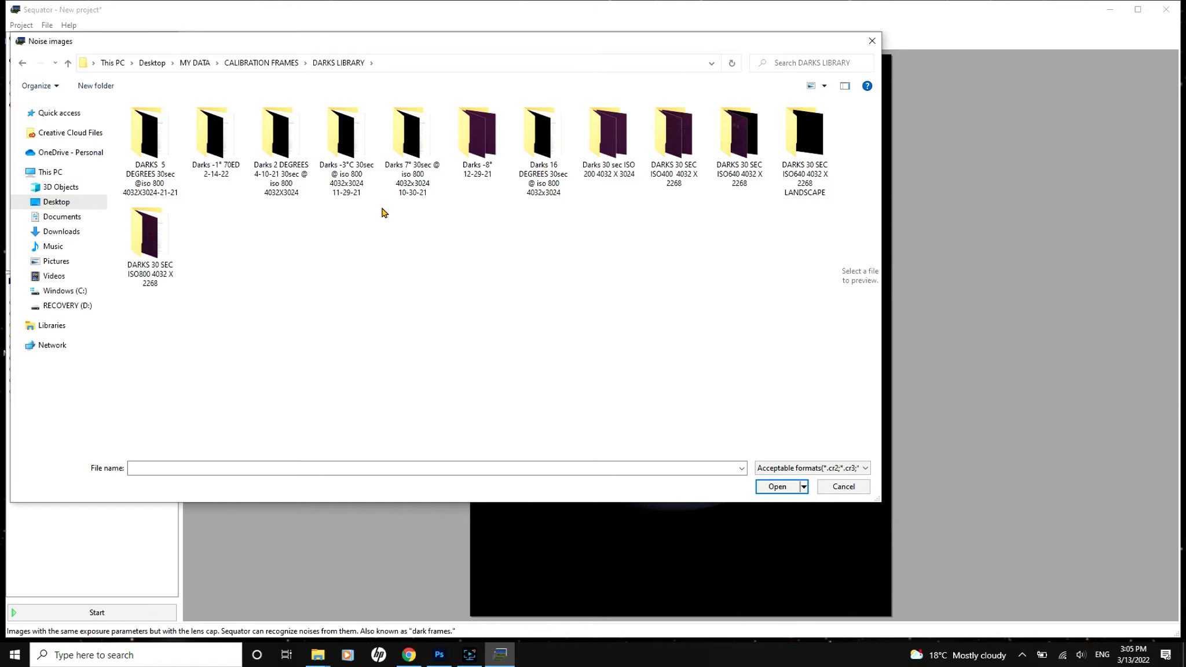
double_click(470, 135)
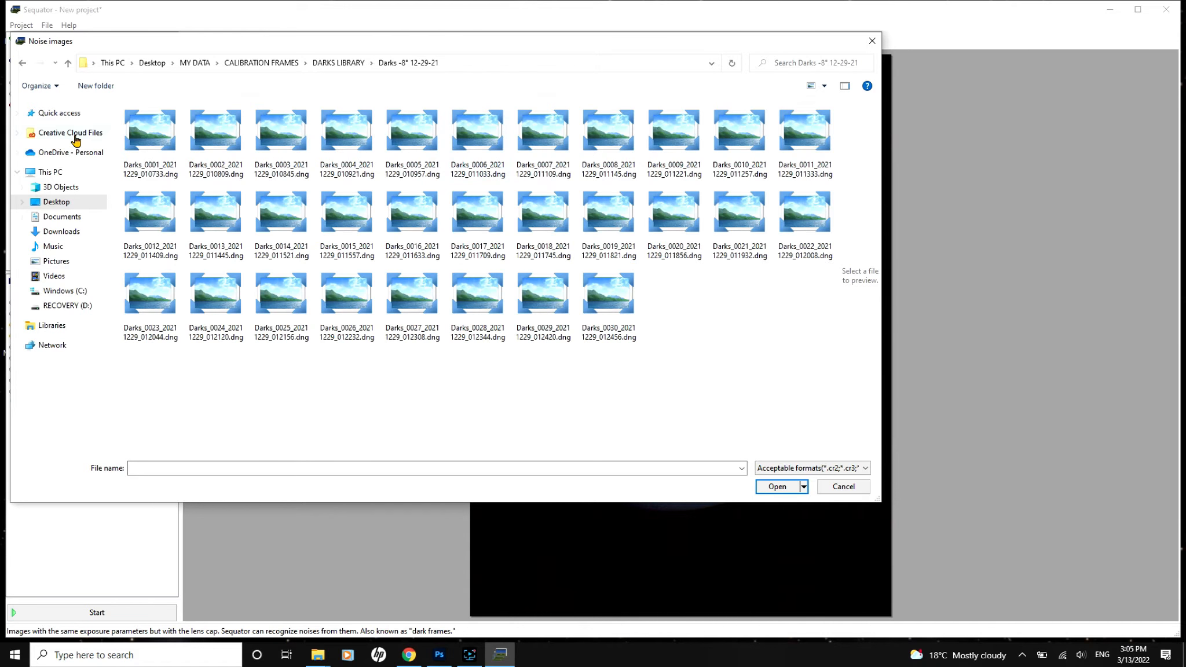
left_click(147, 137)
key("ctrl+a")
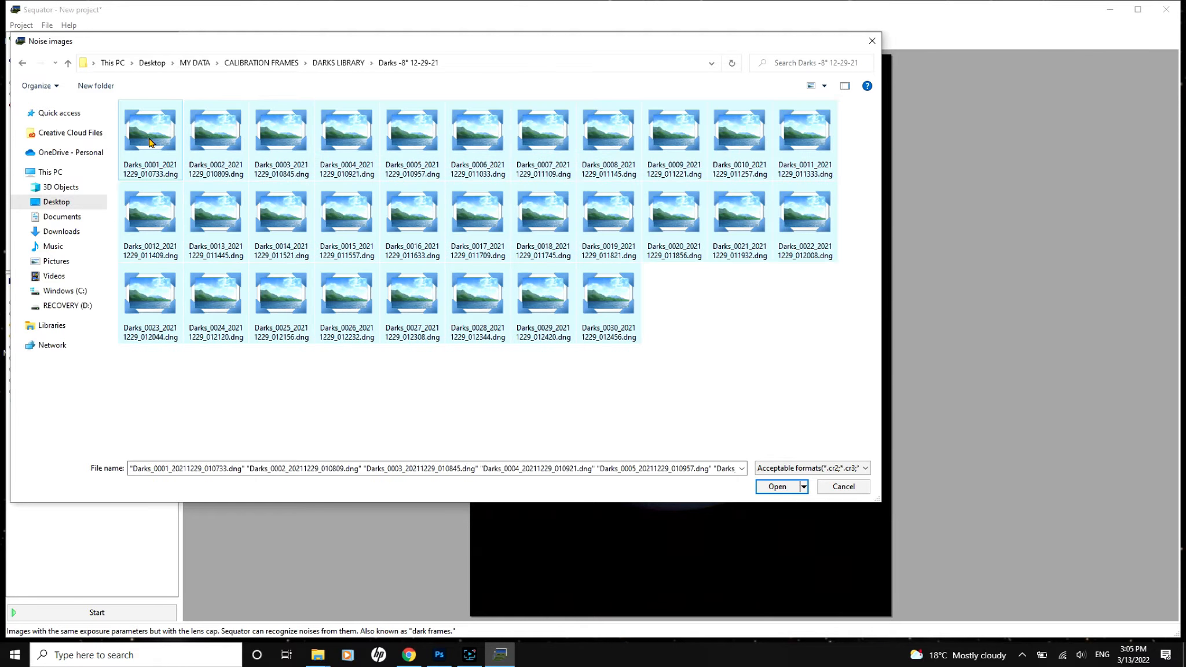
left_click(776, 487)
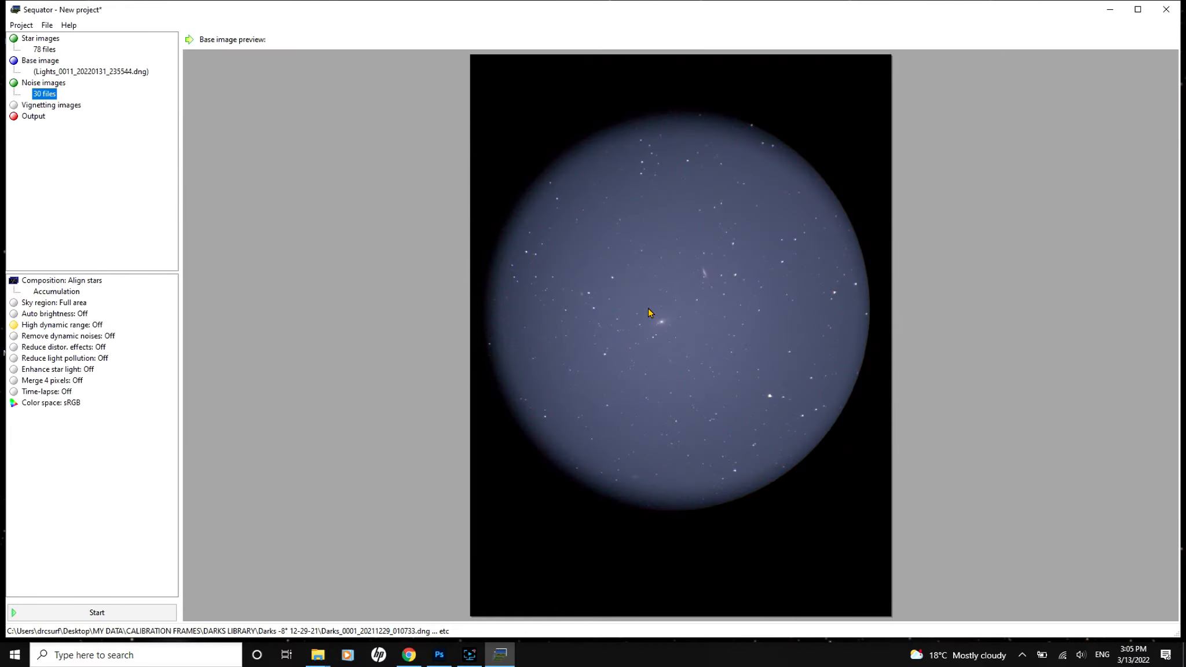
Load all DNG flats from the FLATS Library folder "Flats -8° 12-29-21" as vignetting images, leaving out MasterFlat_ISO0.tif
left_click(145, 201)
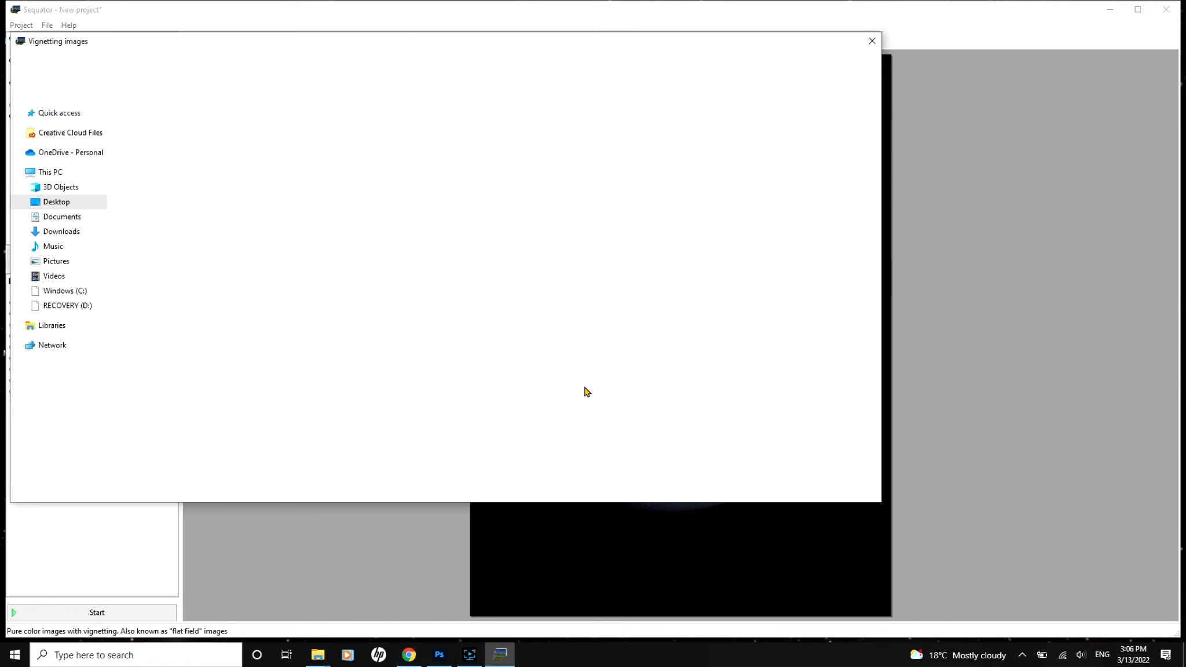
left_click(240, 63)
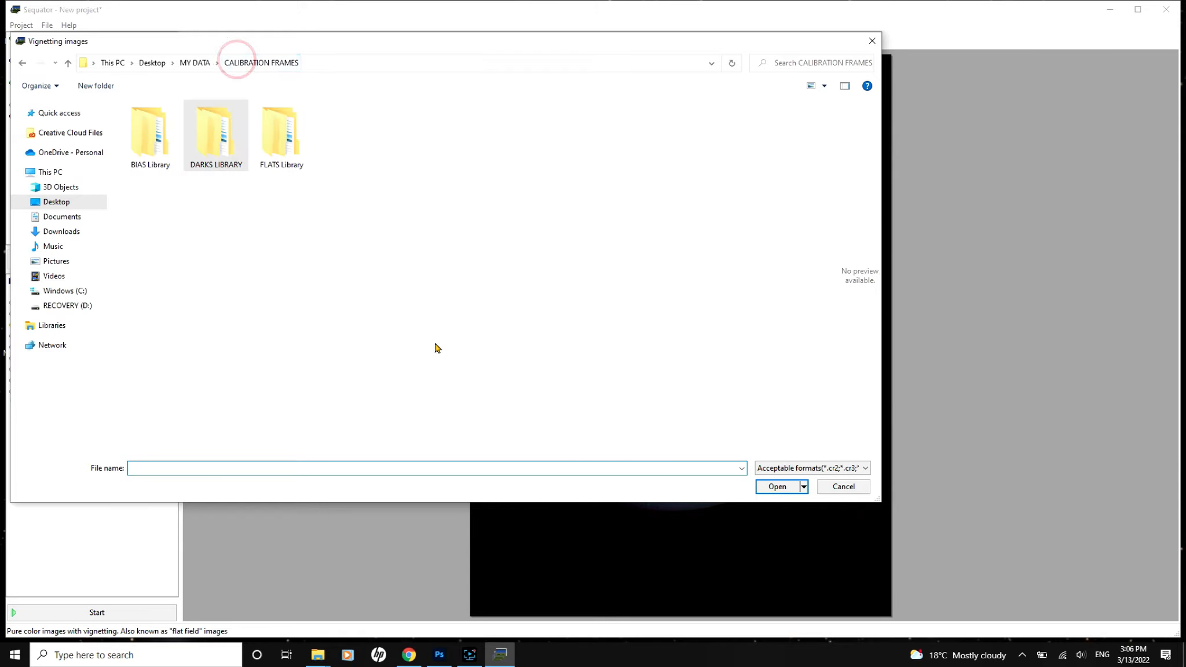
left_click(267, 152)
double_click(268, 152)
double_click(142, 134)
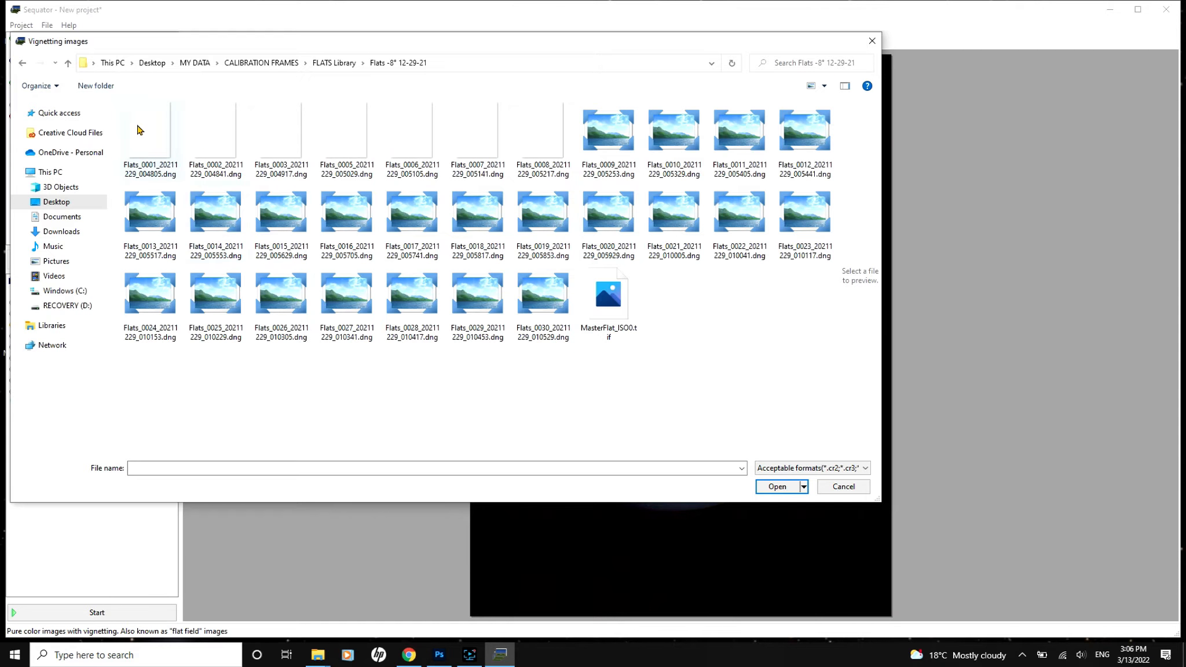
mouse_move(606, 315)
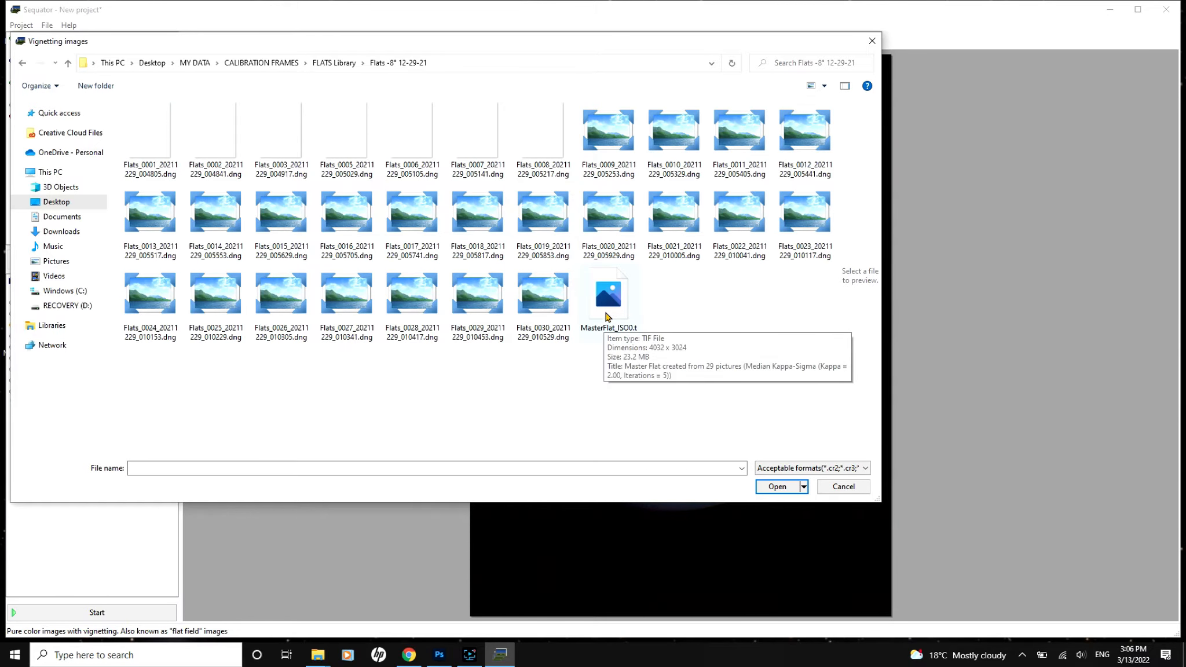
left_click(145, 147)
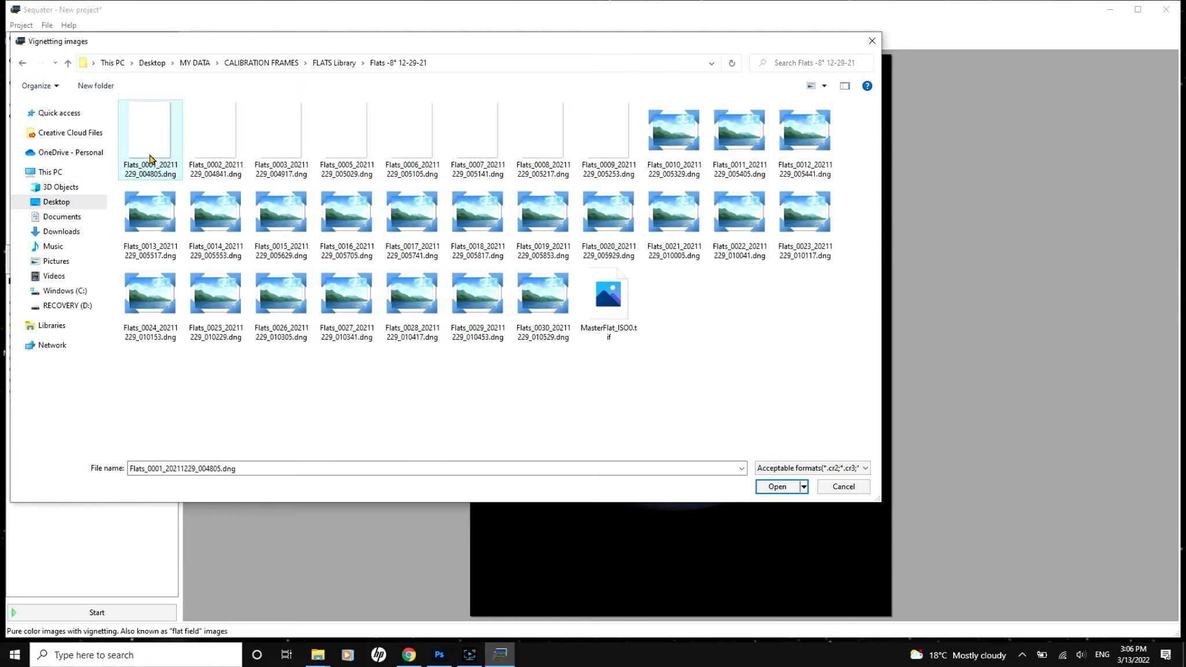
key("ctrl+a")
left_click(615, 295, "ctrl")
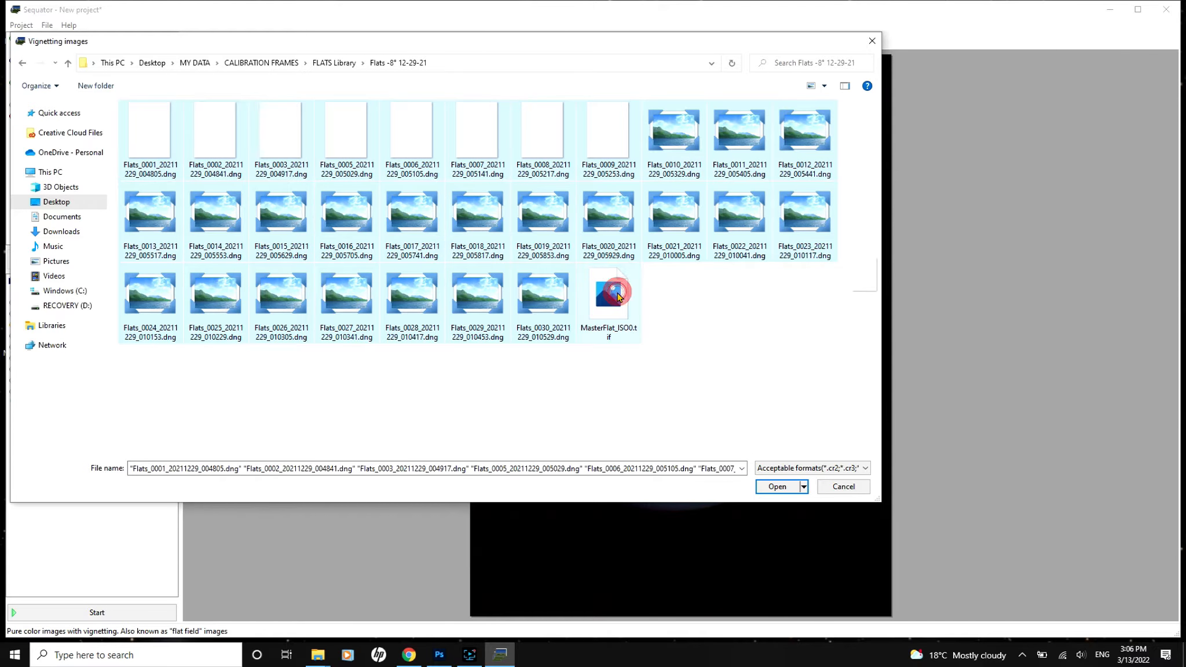
left_click(778, 487)
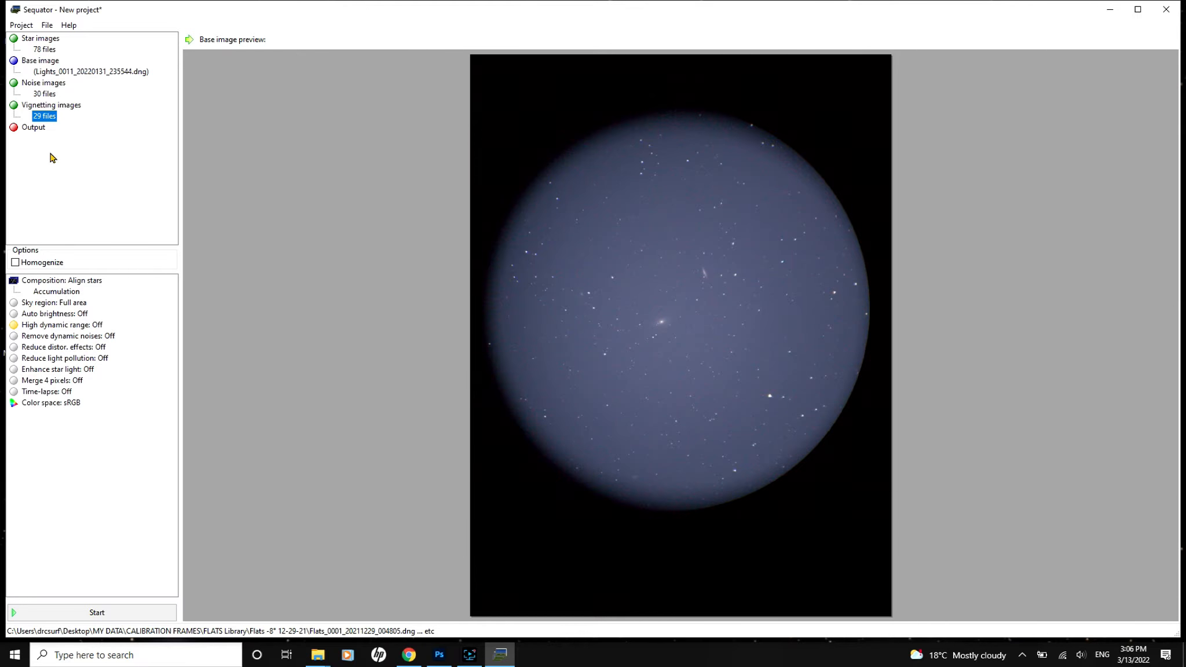
Set the output to an uncompressed TIFF named "DEMO M81M82" in the "M81 & M82 70+reducer no filter 1-31-21" folder on the Desktop
left_click(32, 128)
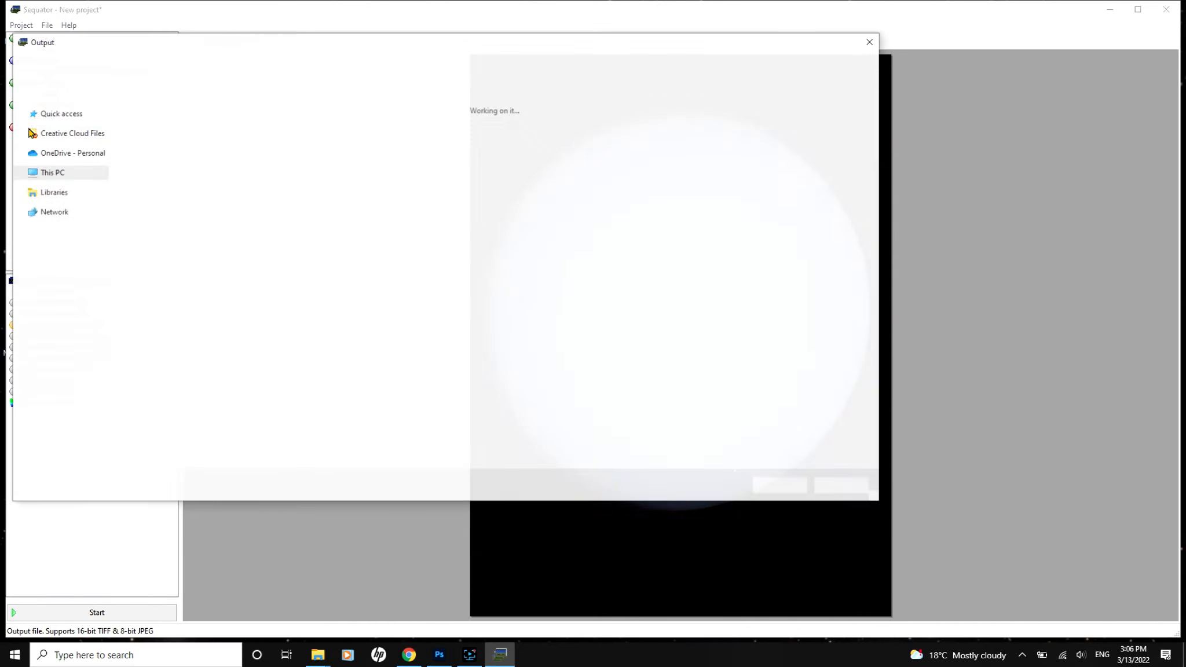
left_click(152, 62)
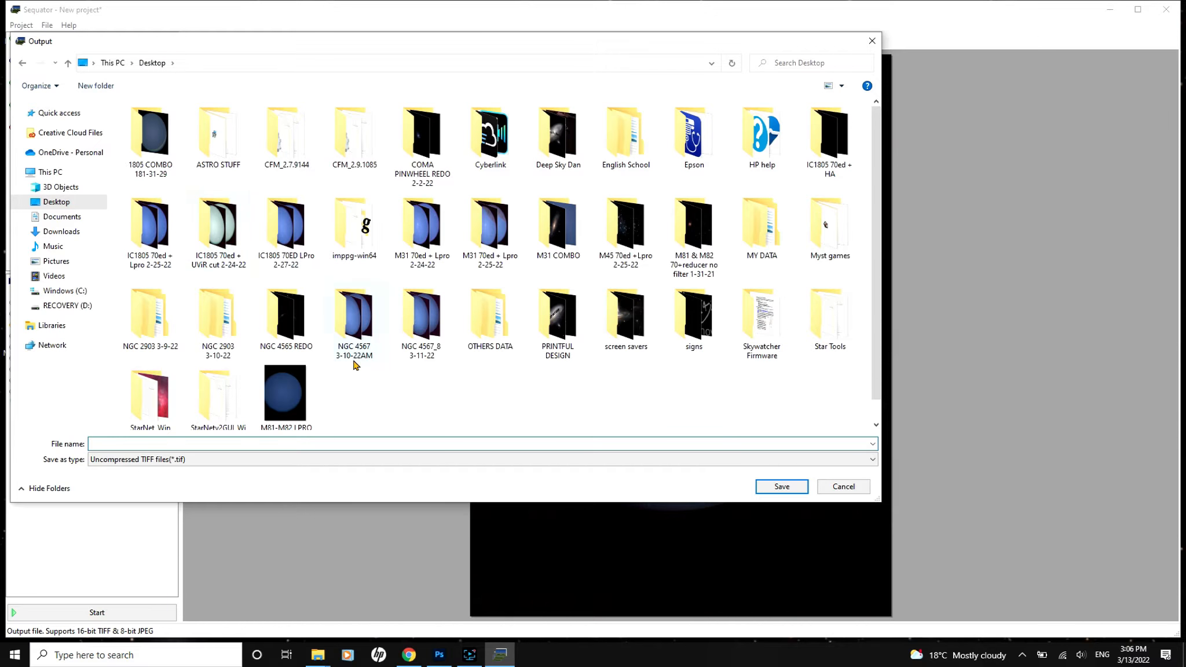
double_click(689, 229)
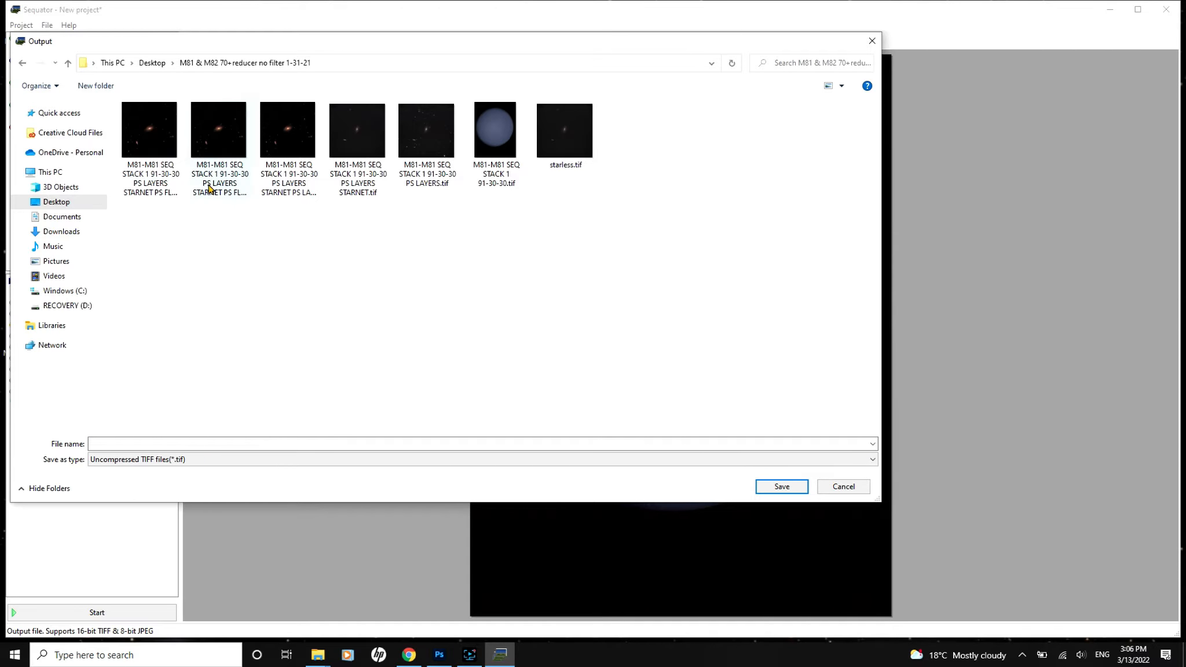
left_click(115, 441)
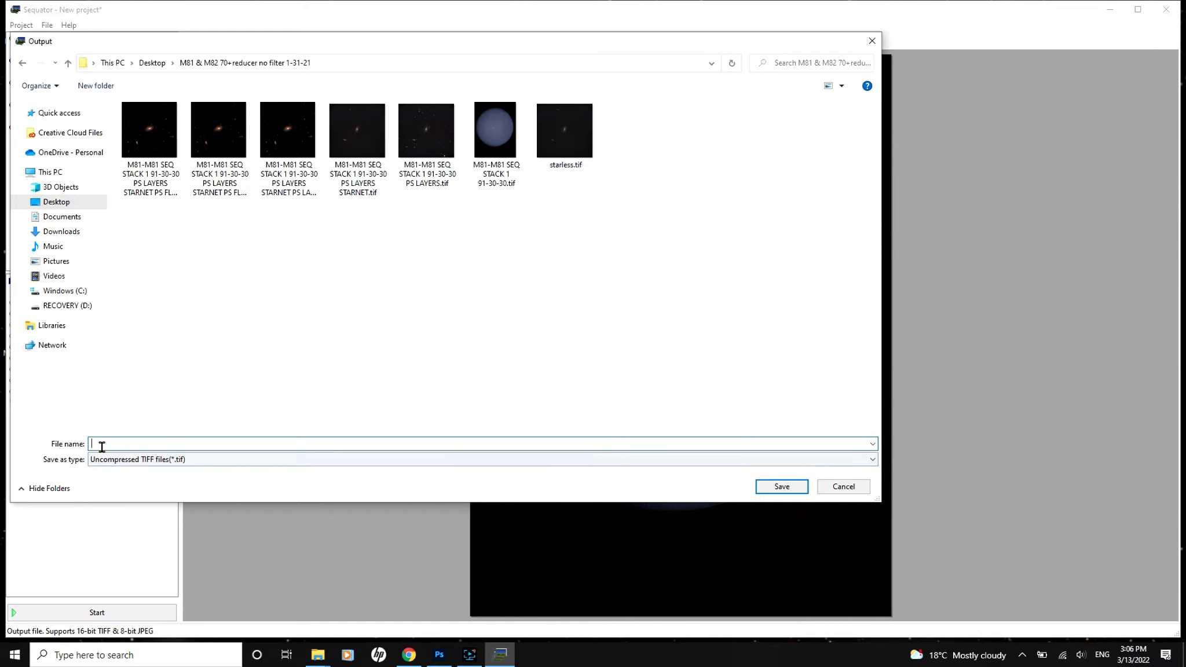
type("de")
left_click(769, 485)
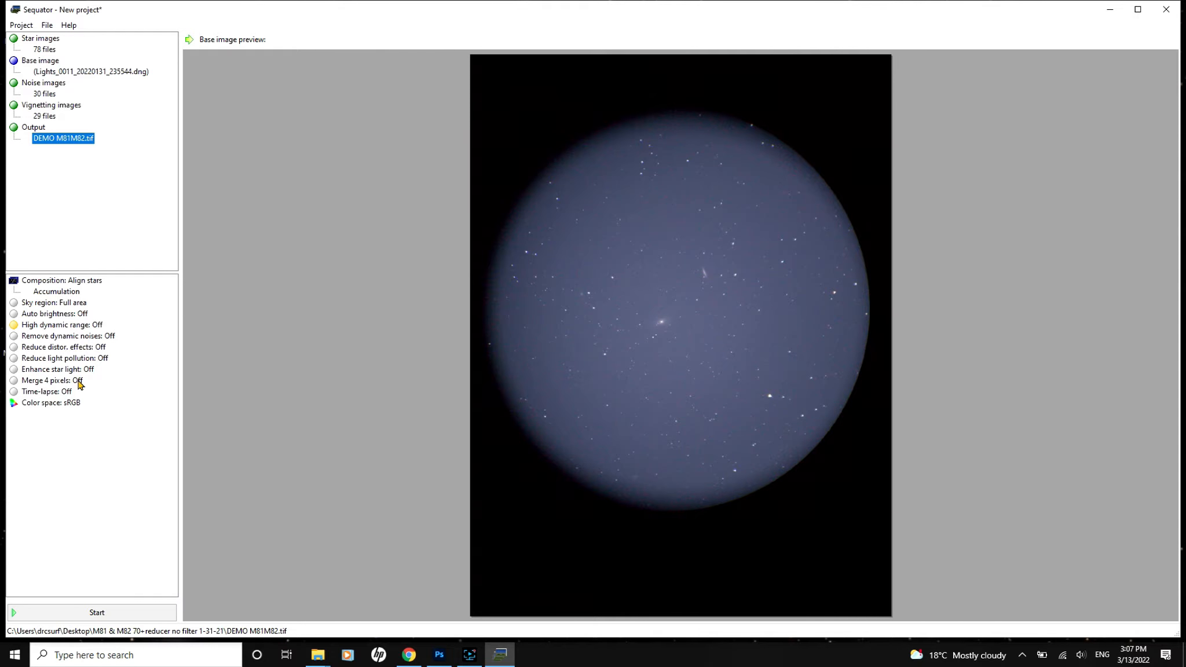
Set the composition to Align stars with the Freeze ground computing option
double_click(43, 282)
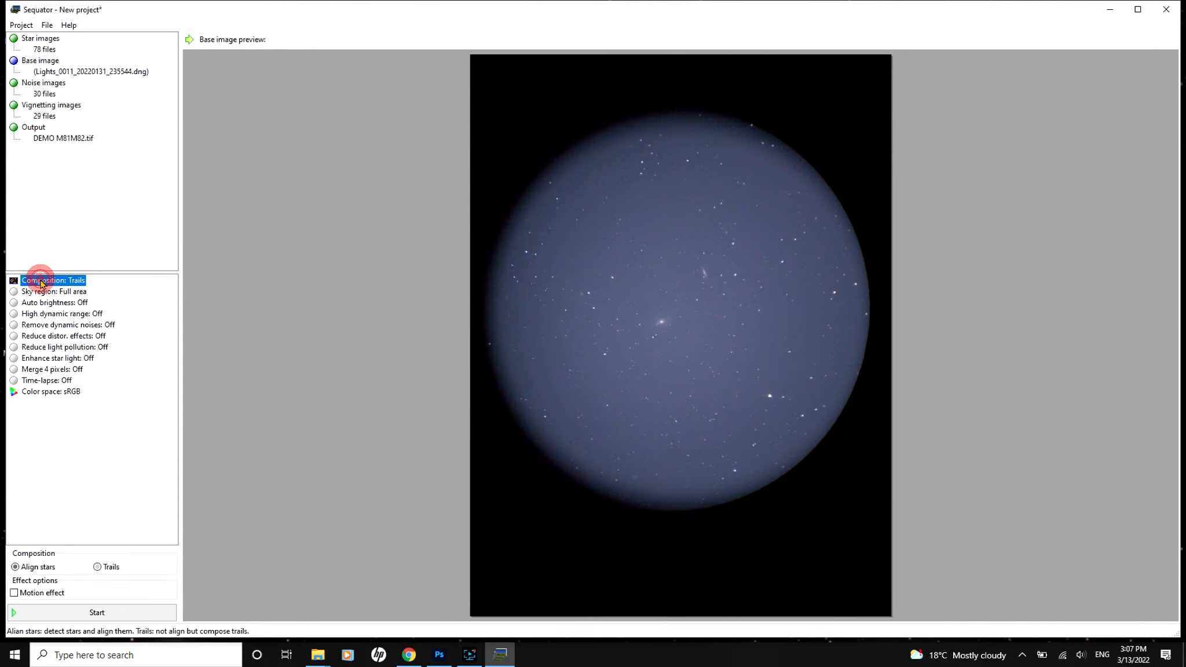
double_click(41, 282)
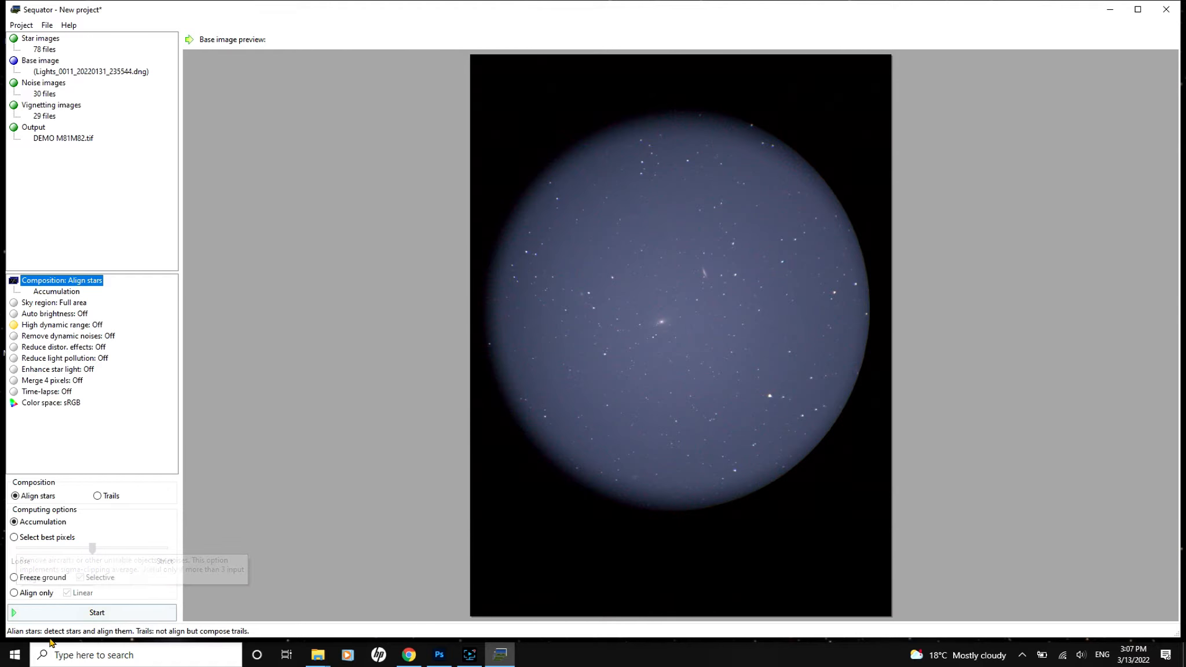
left_click(49, 293)
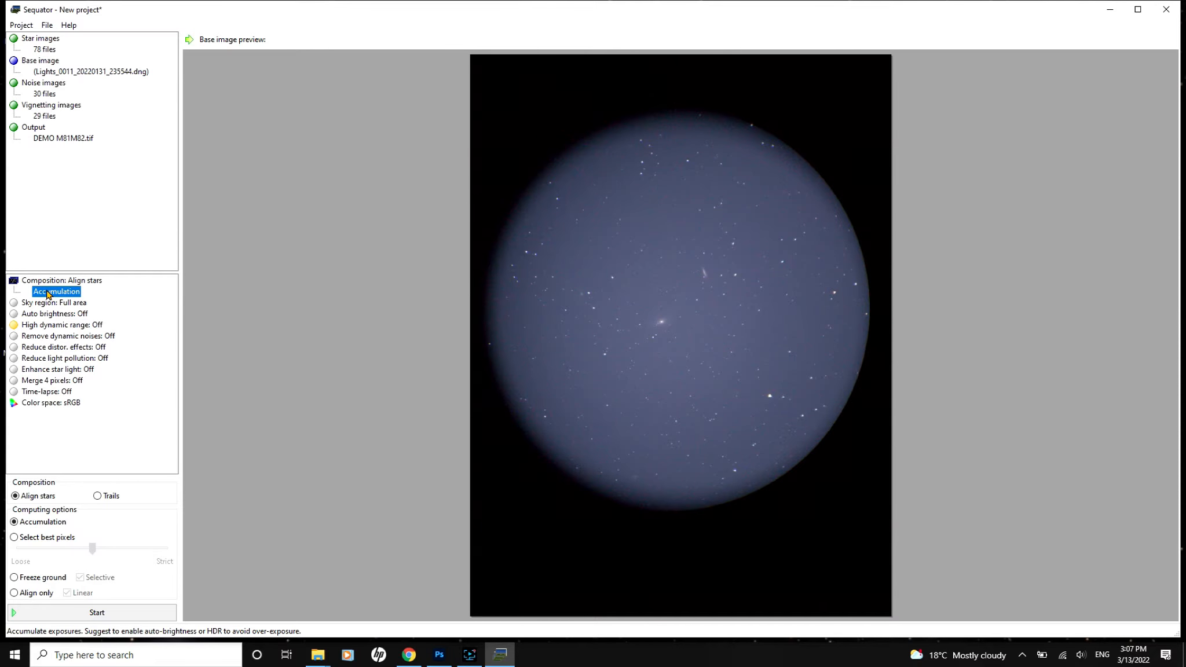
left_click(44, 281)
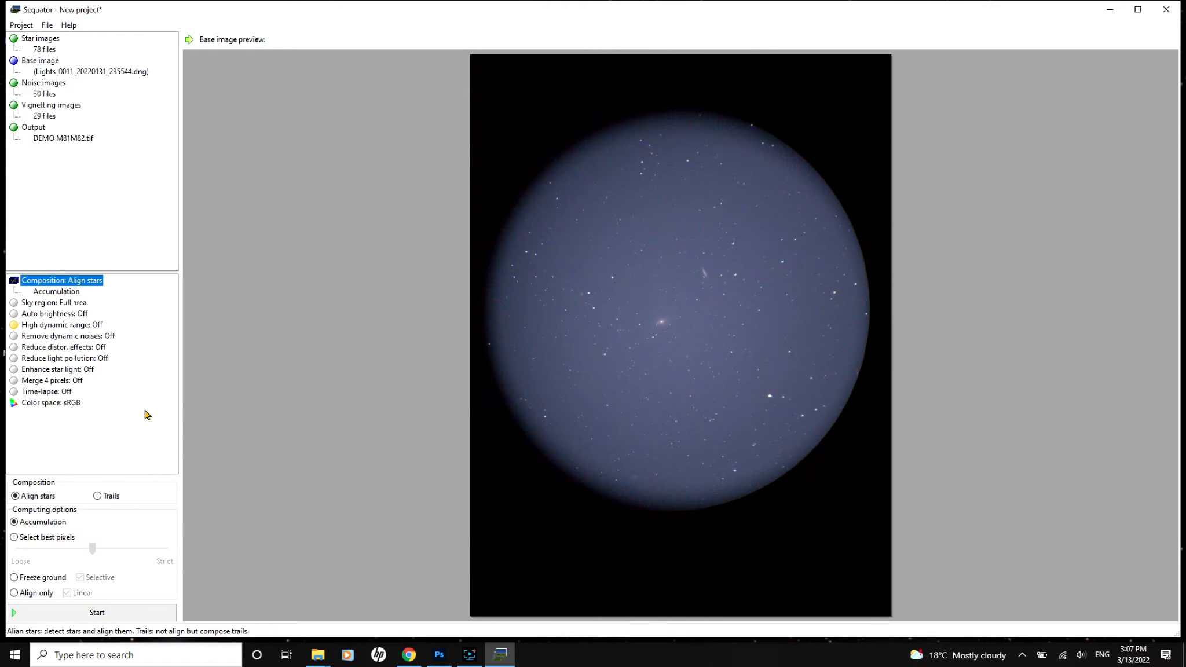
left_click(14, 578)
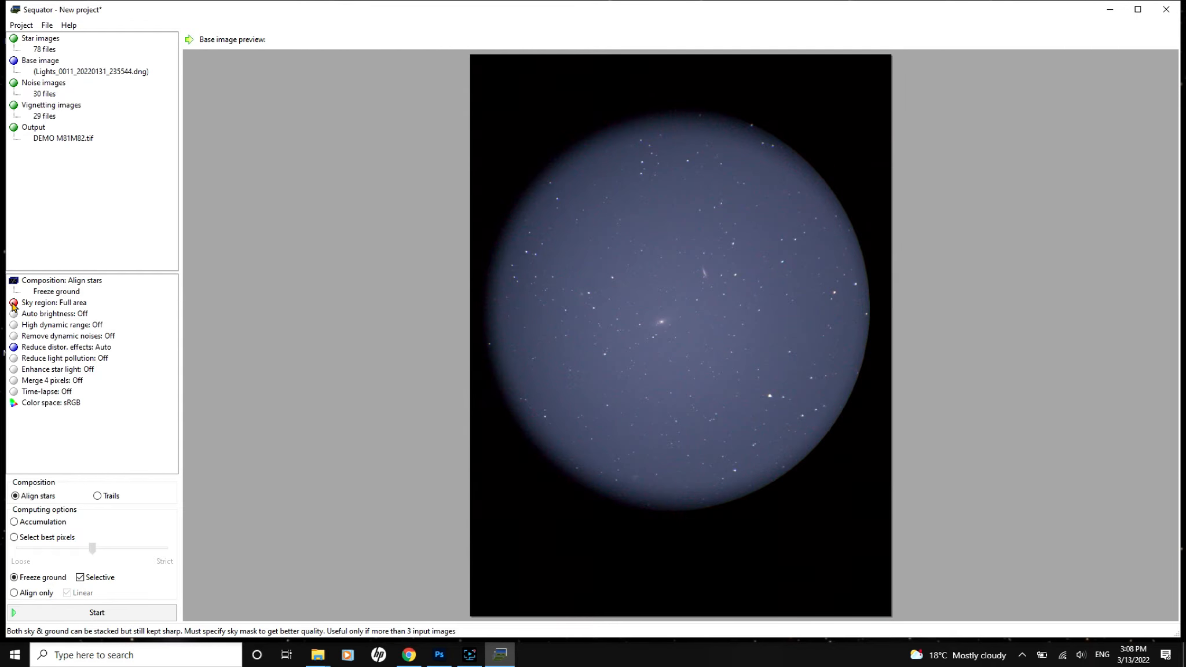
Brush an irregular sky region mask as a closed ring over the star field, leaving the central area with the two galaxies unpainted
left_click(42, 303)
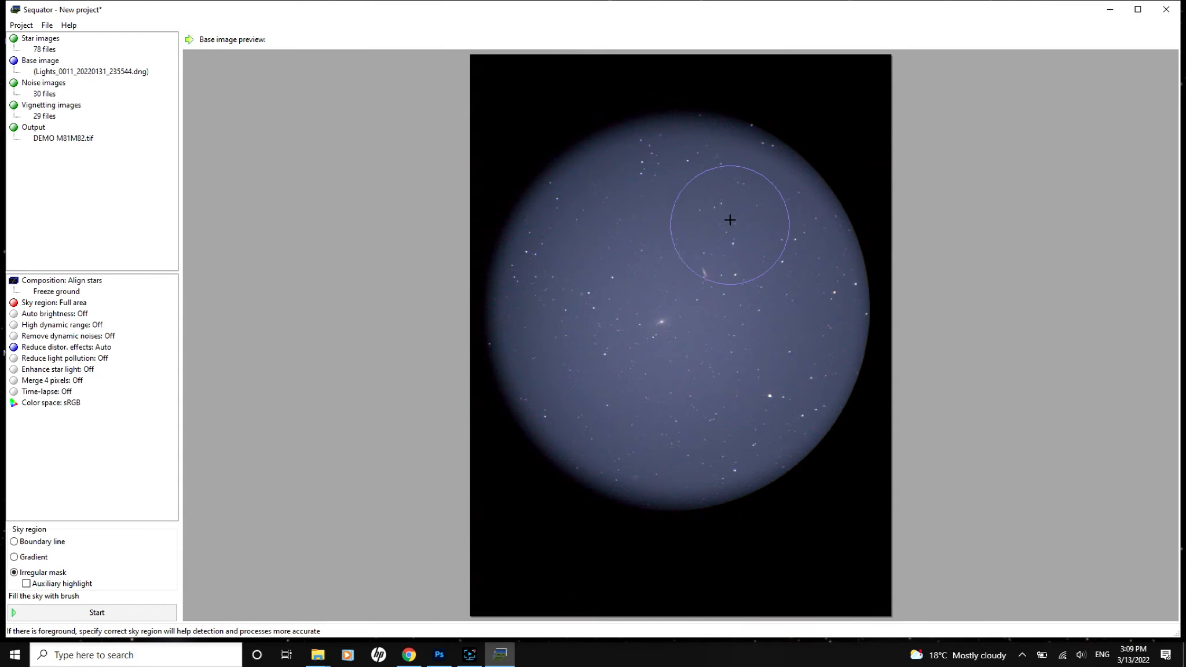
left_click(747, 192)
mouse_move(747, 192)
left_mouse_down()
mouse_move(709, 173)
mouse_move(658, 172)
mouse_move(587, 209)
left_mouse_up()
mouse_move(581, 219)
left_mouse_down()
mouse_move(561, 238)
mouse_move(544, 297)
mouse_move(566, 392)
mouse_move(639, 449)
mouse_move(683, 450)
mouse_move(751, 420)
mouse_move(709, 423)
left_mouse_up()
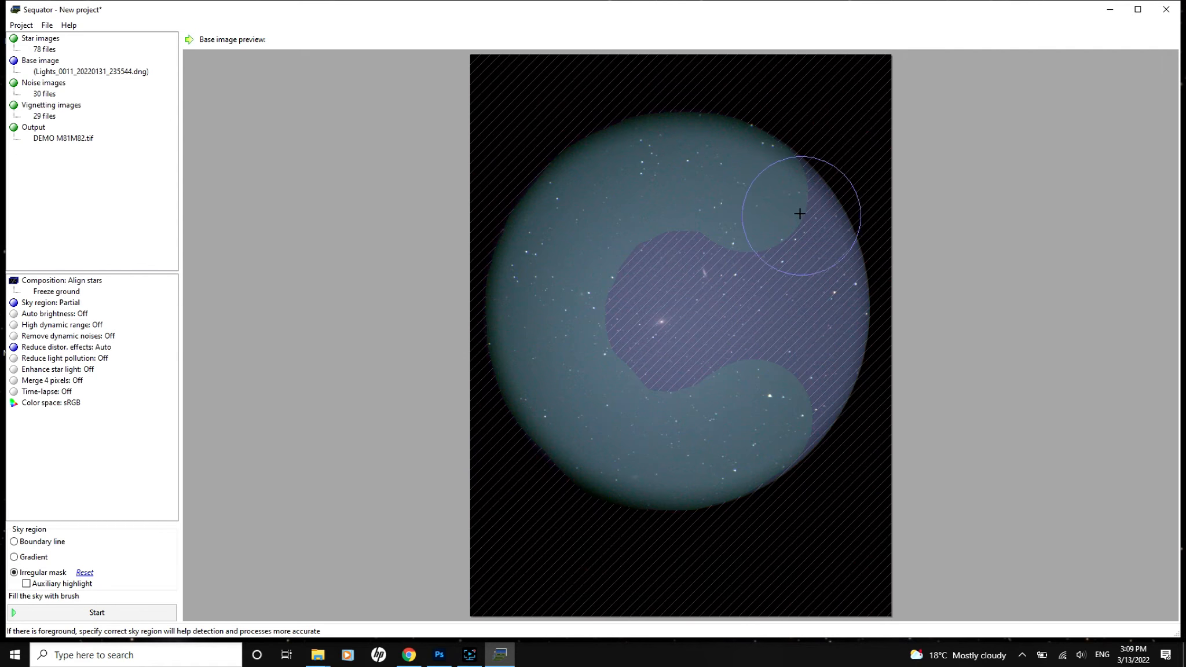
mouse_move(757, 200)
left_mouse_down()
mouse_move(795, 249)
mouse_move(808, 321)
mouse_move(784, 387)
mouse_move(733, 425)
mouse_move(768, 404)
left_mouse_up()
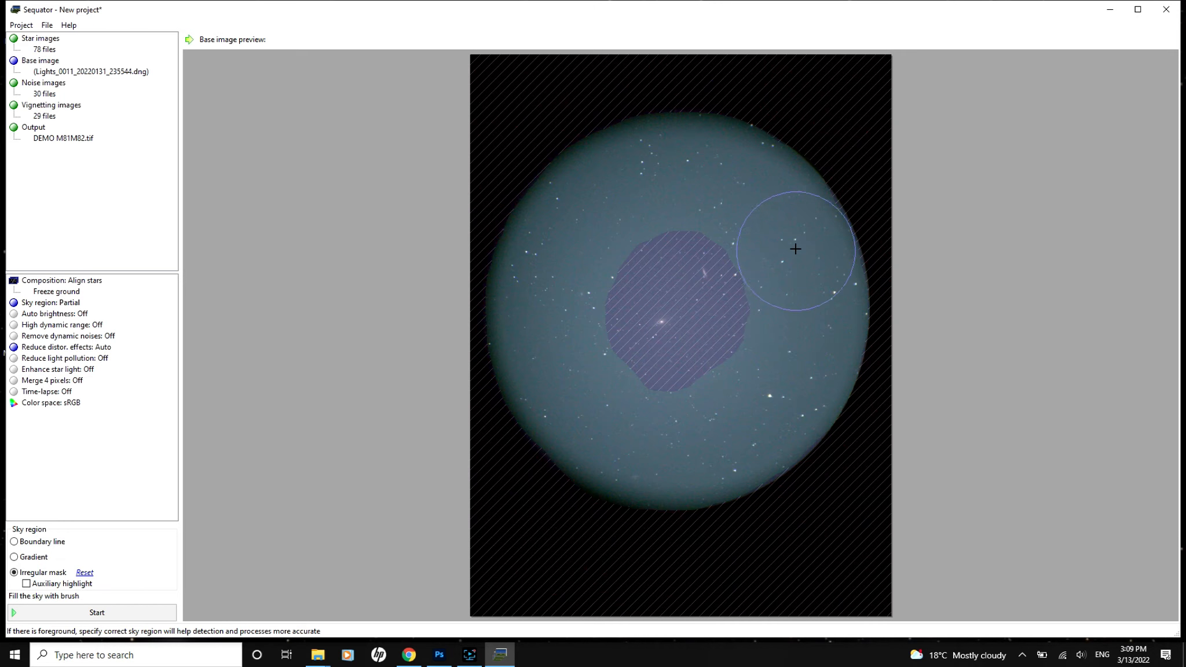
Brush the unpainted central area around the two galaxies into the irregular sky mask
left_click(790, 233)
left_click(573, 394)
mouse_move(689, 251)
left_mouse_down()
mouse_move(660, 265)
mouse_move(643, 332)
mouse_move(668, 362)
mouse_move(721, 345)
mouse_move(720, 312)
mouse_move(724, 381)
left_mouse_up()
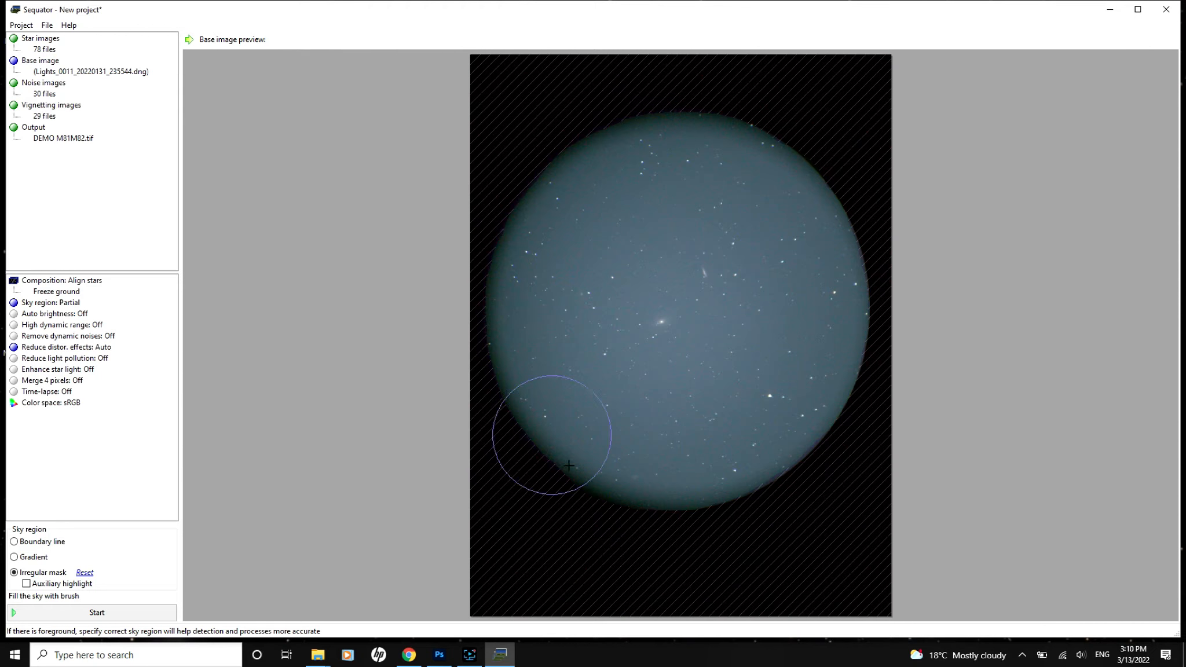
Reset the irregular mask and brush the sky region anew over the entire circular star field, galaxies included
left_click(83, 574)
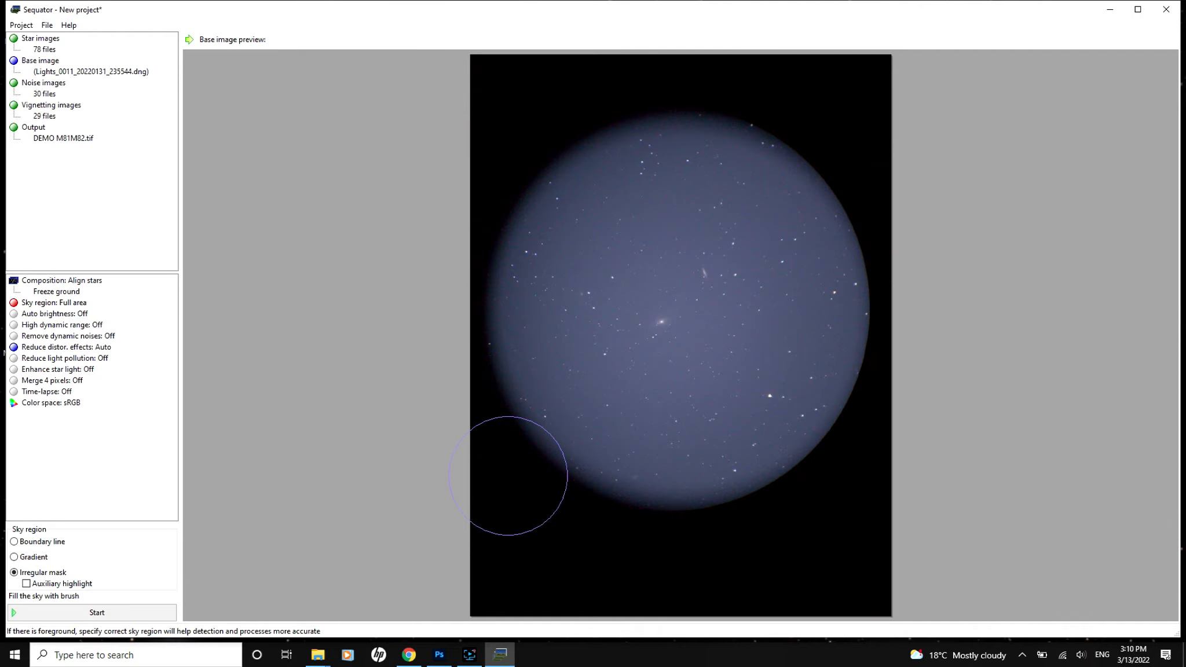
mouse_move(718, 178)
left_mouse_down()
mouse_move(595, 204)
mouse_move(546, 278)
mouse_move(558, 378)
mouse_move(623, 442)
mouse_move(677, 450)
mouse_move(730, 434)
mouse_move(776, 397)
mouse_move(770, 407)
mouse_move(805, 352)
mouse_move(802, 259)
mouse_move(781, 219)
mouse_move(733, 183)
left_mouse_up()
mouse_move(630, 250)
left_mouse_down()
mouse_move(614, 308)
mouse_move(660, 359)
mouse_move(709, 347)
mouse_move(701, 267)
left_mouse_up()
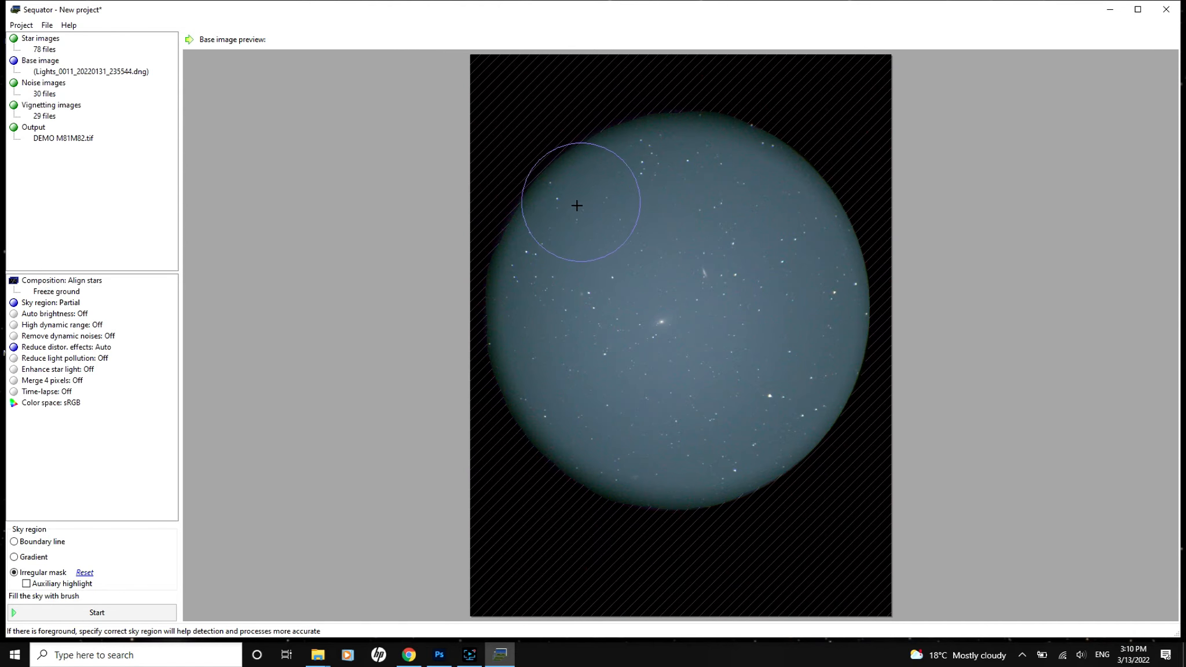
left_click_drag(570, 233, 556, 254)
Turn on High dynamic range, and switch Remove dynamic noises on and back off
left_click(56, 325)
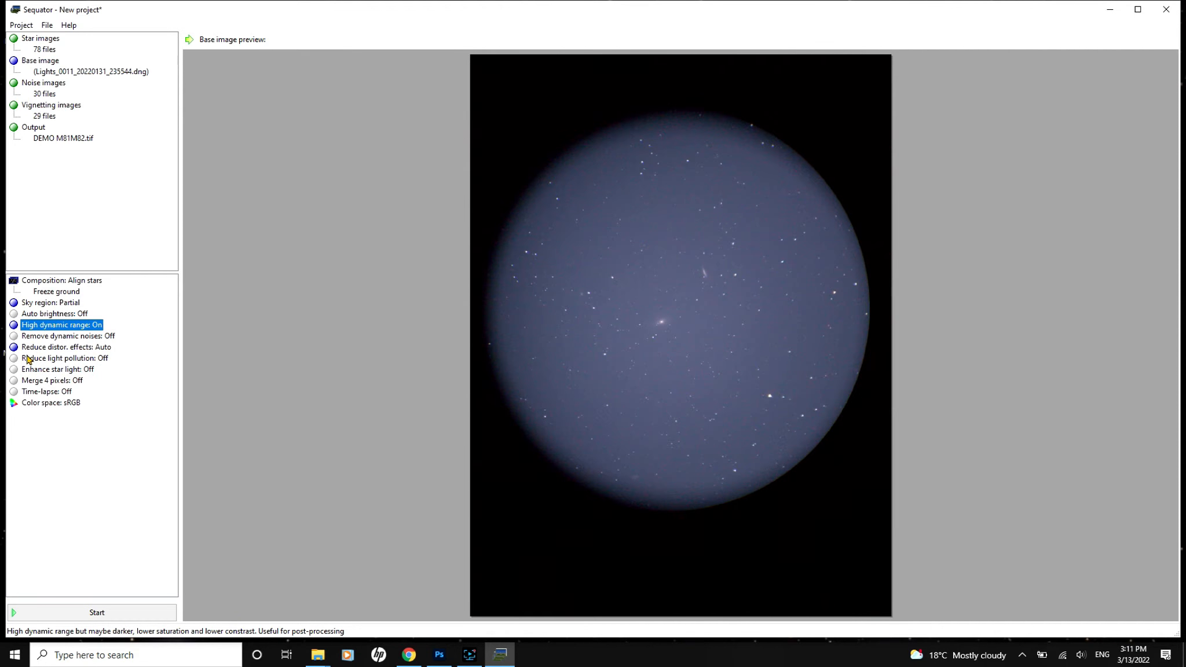
double_click(63, 335)
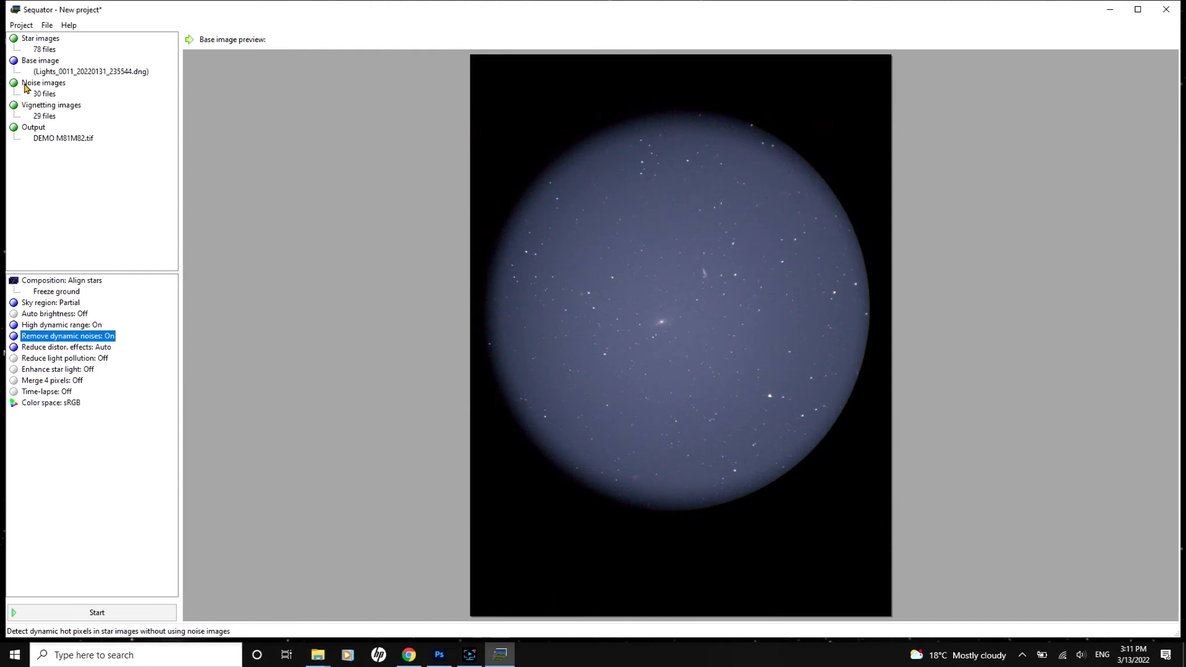
double_click(53, 340)
Try Reduce light pollution in Deep sky mode at a weaker strength and switch it off again
left_click(51, 359)
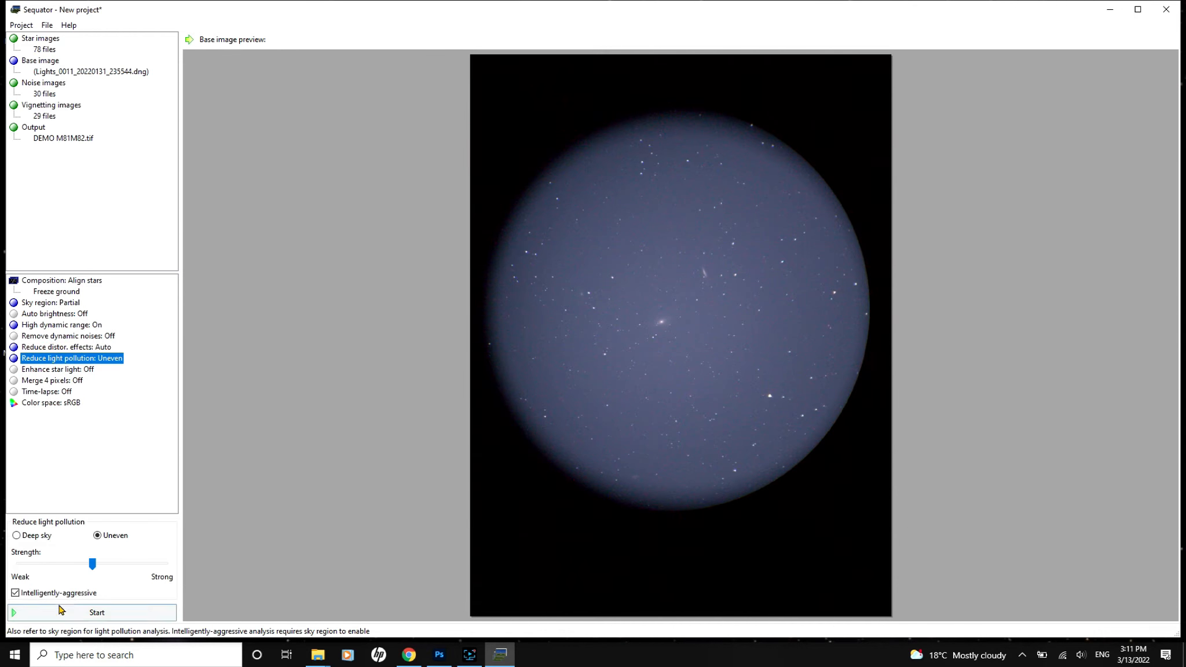
left_click(16, 536)
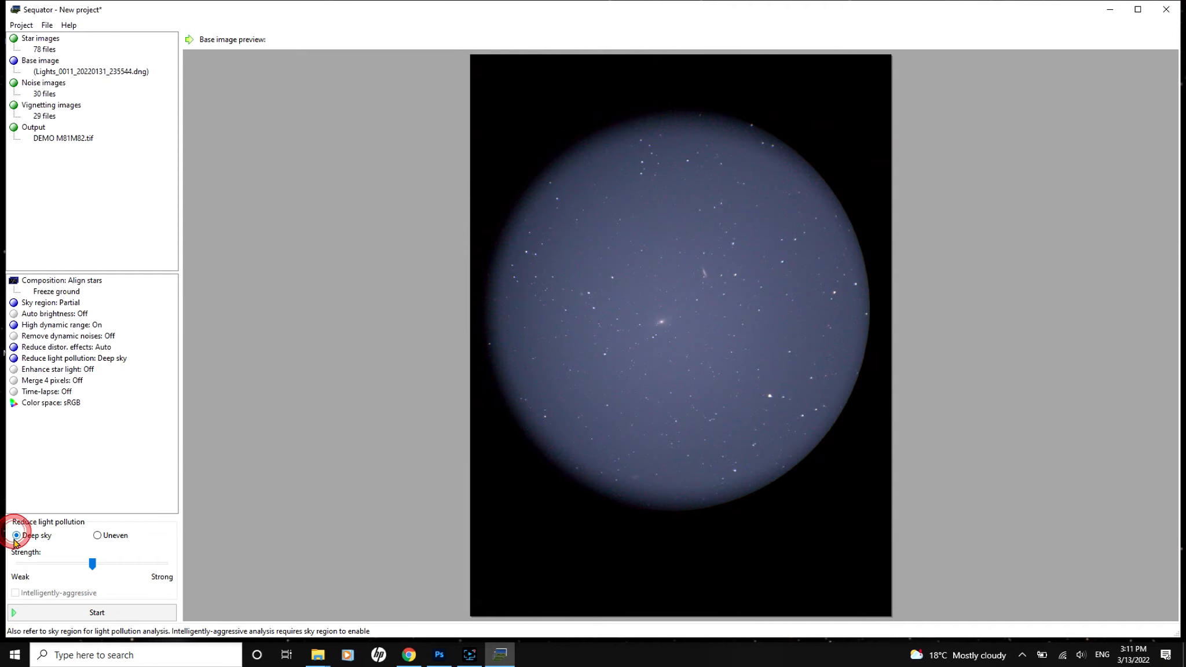
mouse_move(90, 560)
left_mouse_down()
mouse_move(6, 568)
mouse_move(176, 568)
mouse_move(96, 567)
mouse_move(174, 568)
mouse_move(106, 567)
left_mouse_up()
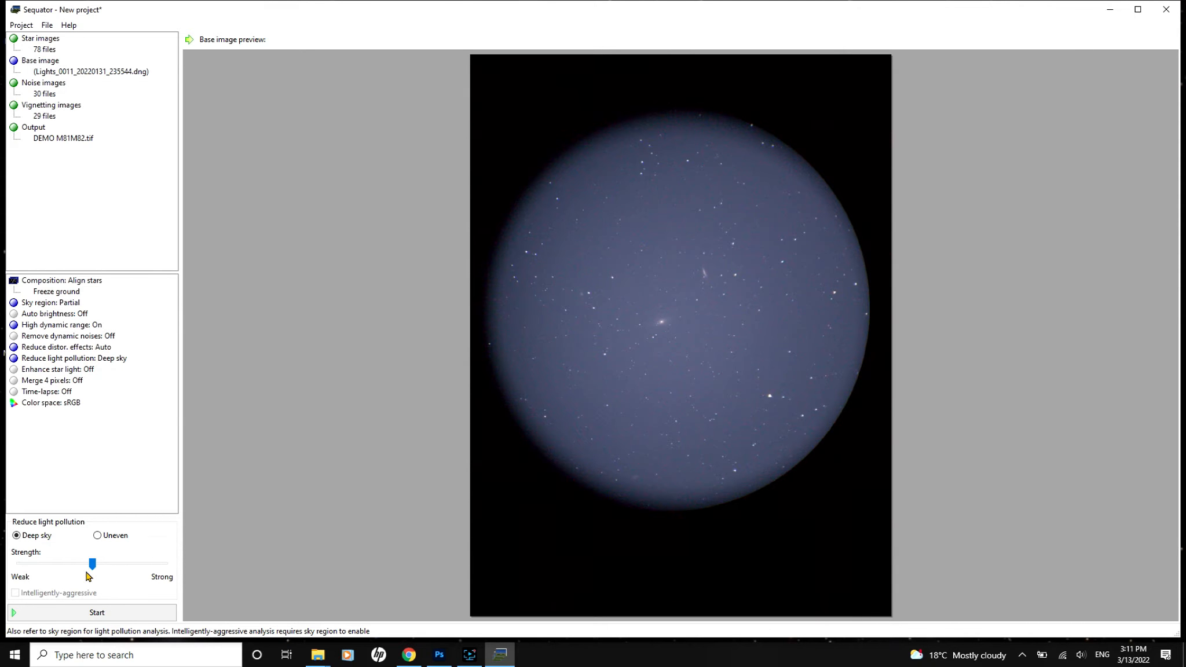
left_click_drag(91, 566, 56, 566)
double_click(37, 359)
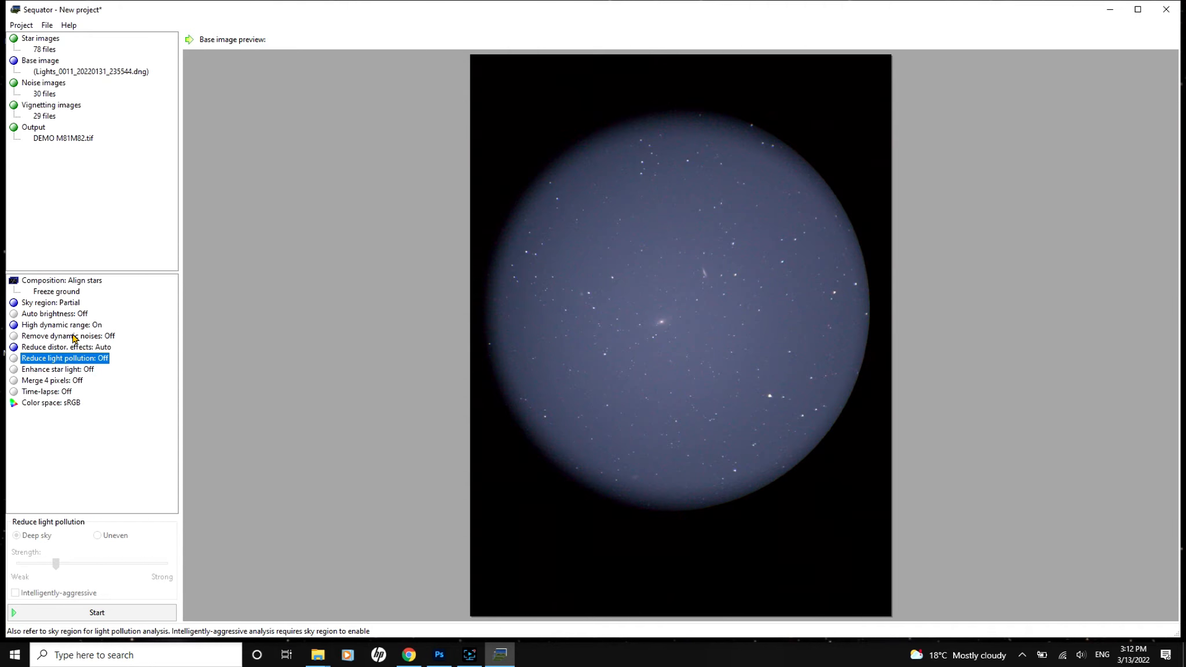
Recheck the painted sky region mask and start the stacking process
left_click(36, 303)
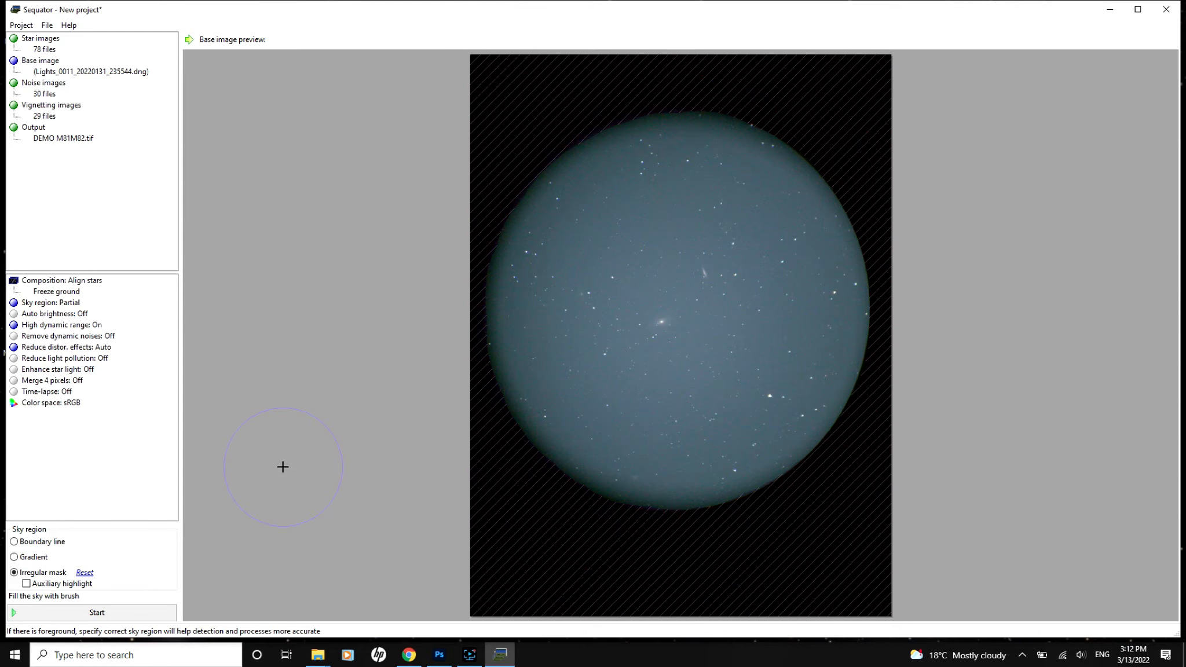
left_click(97, 613)
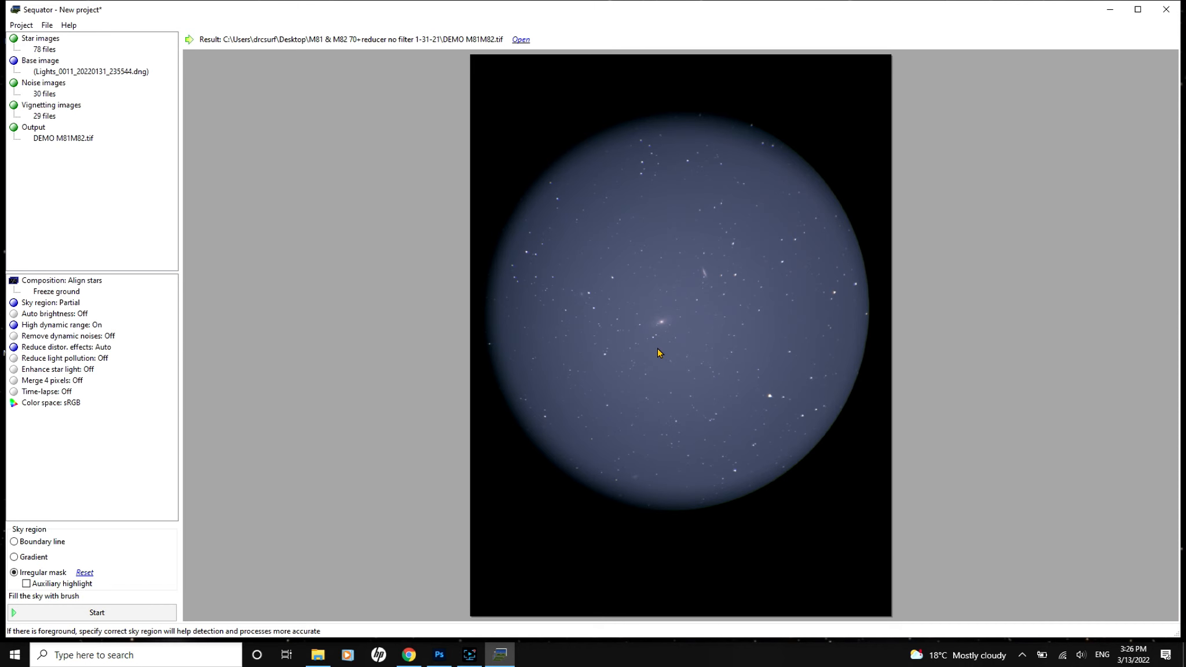
Open DEMO M81M82.tif from the "M81 & M82 70+reducer no filter 1-31-21" folder in Photos and maximize the viewer
left_click(320, 659)
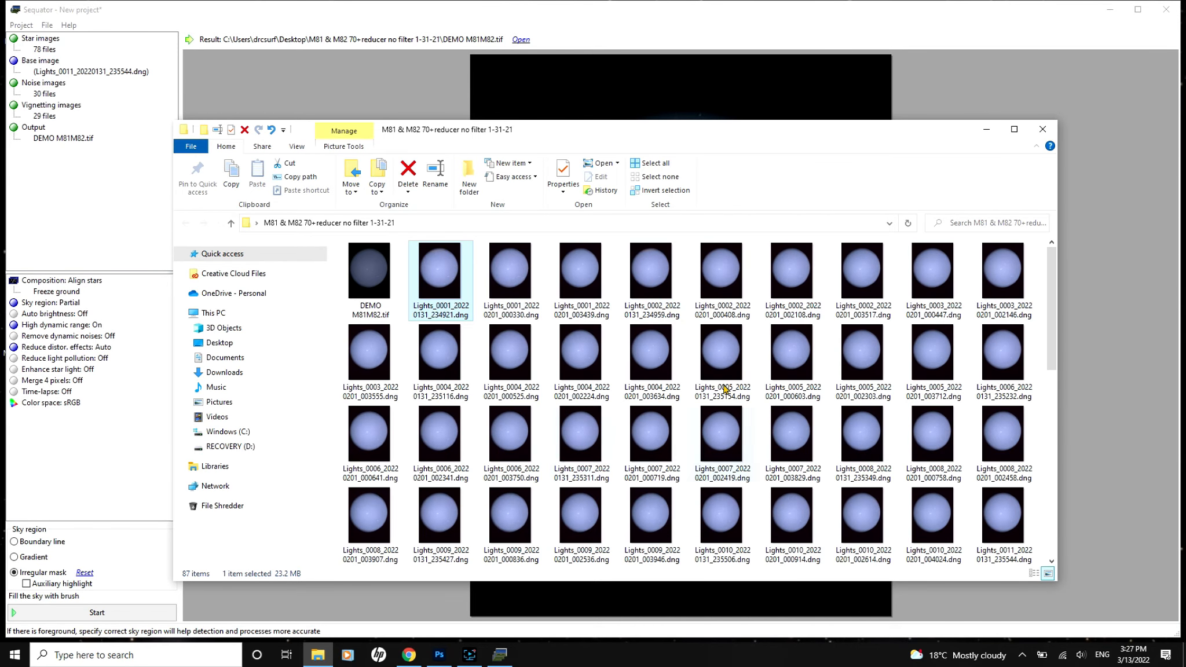
left_click_drag(1051, 277, 1075, 325)
double_click(369, 268)
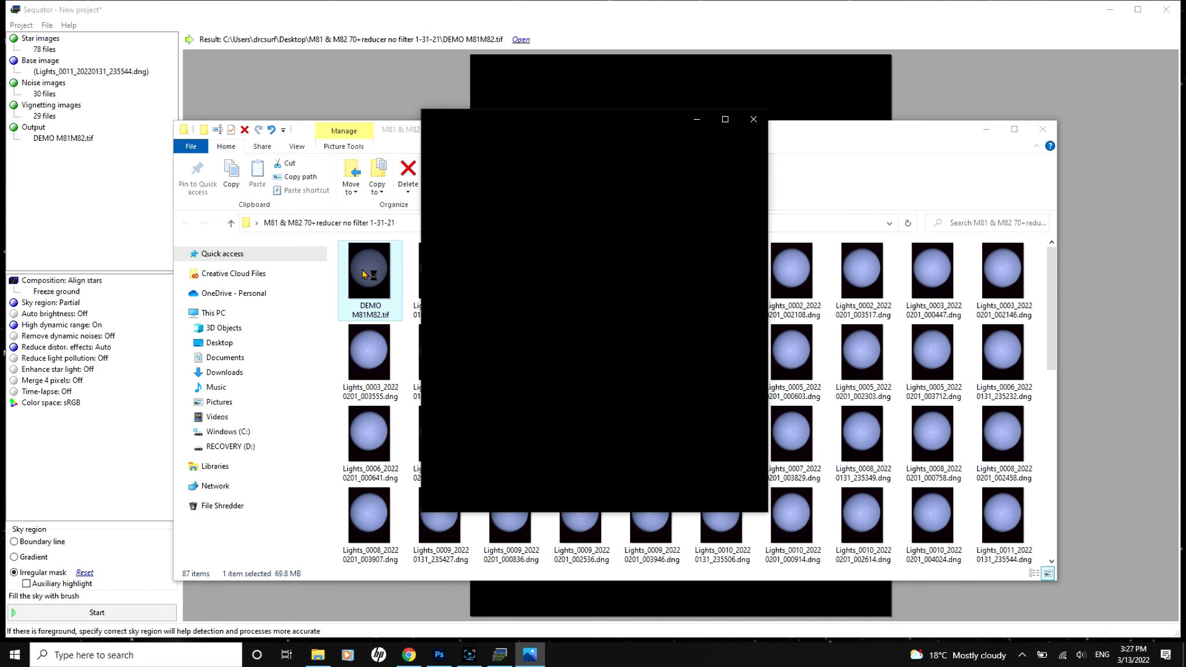
left_click(725, 120)
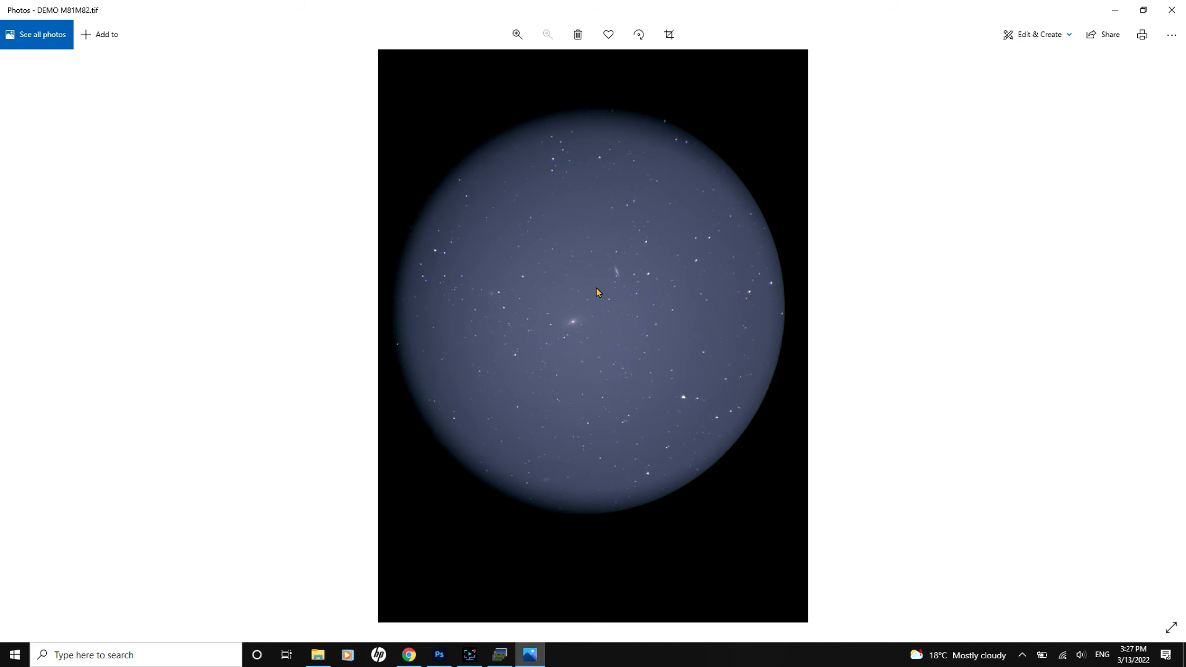
Examine the stacked image at increasing magnification, checking star shapes from the field's edge to the center
left_click(513, 35)
left_click(512, 34)
left_click(513, 35)
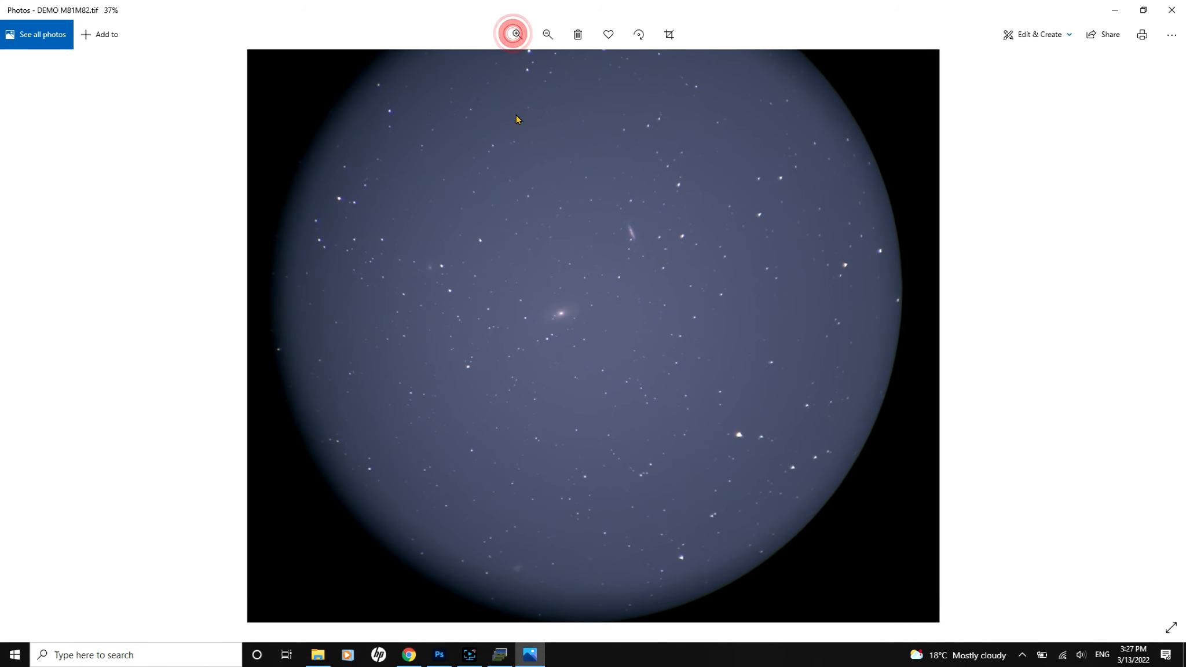
left_click_drag(520, 186, 531, 264)
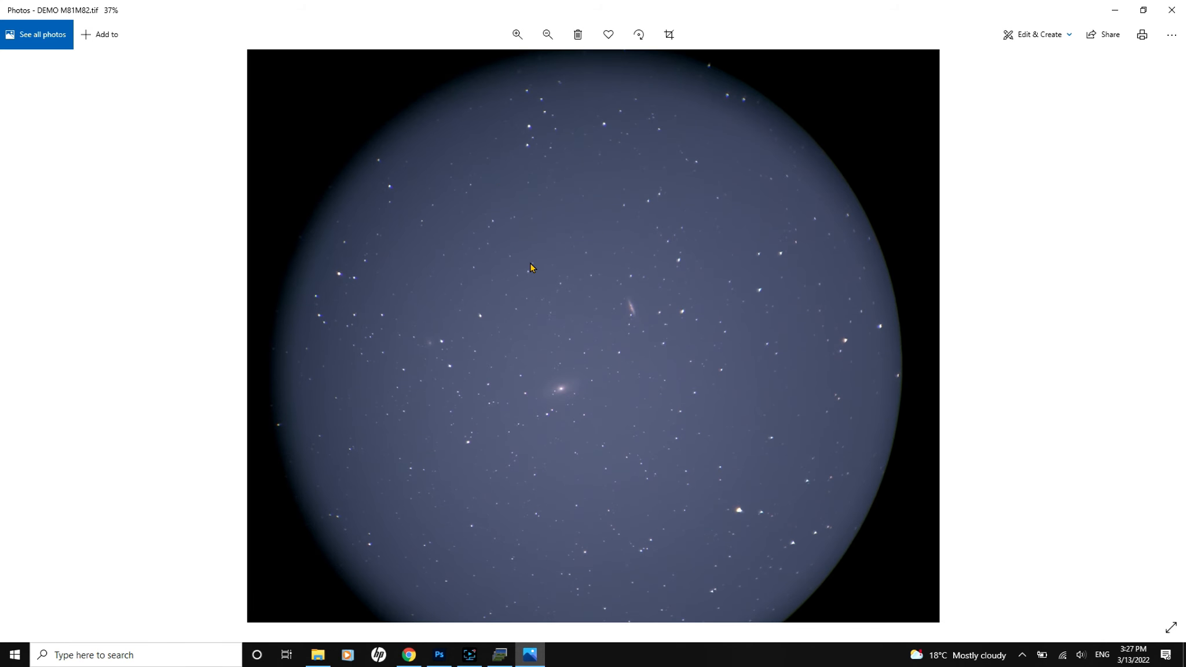
left_click(513, 35)
left_click(513, 34)
left_click(513, 35)
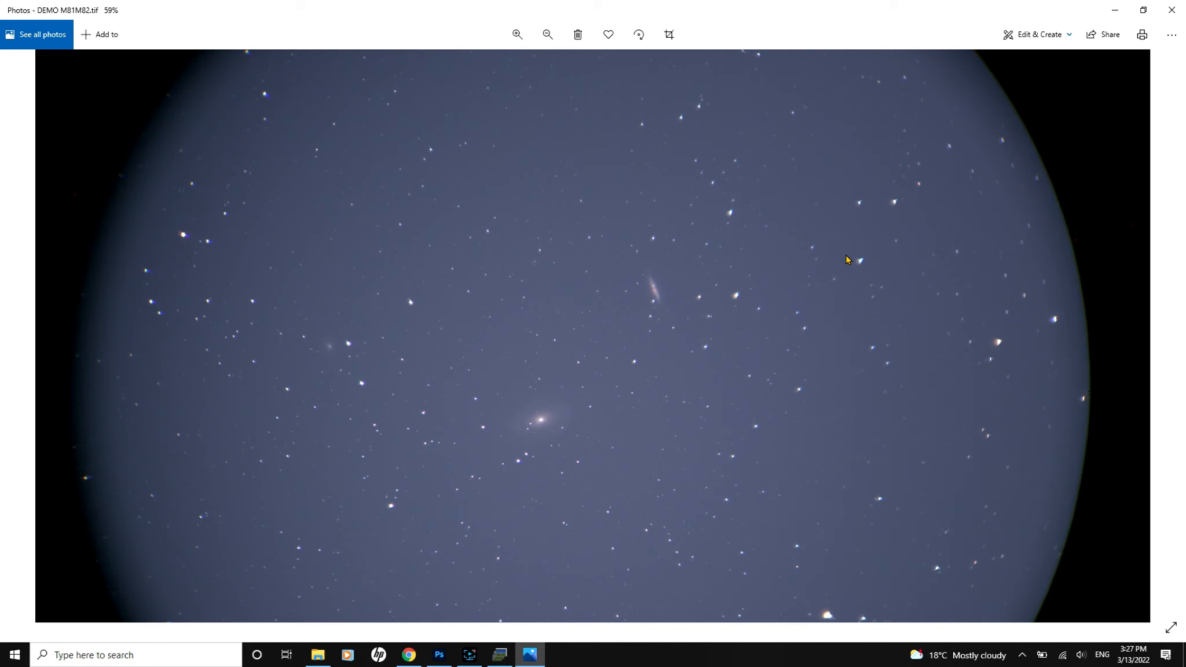
left_click(516, 34)
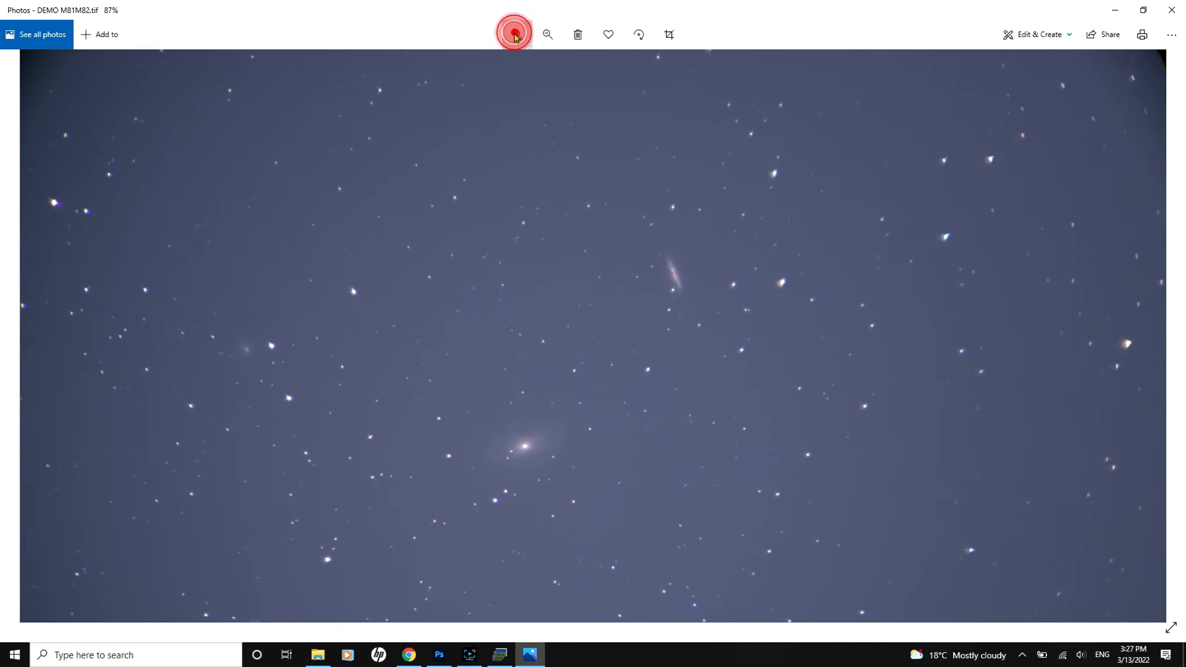
left_click_drag(372, 288, 621, 311)
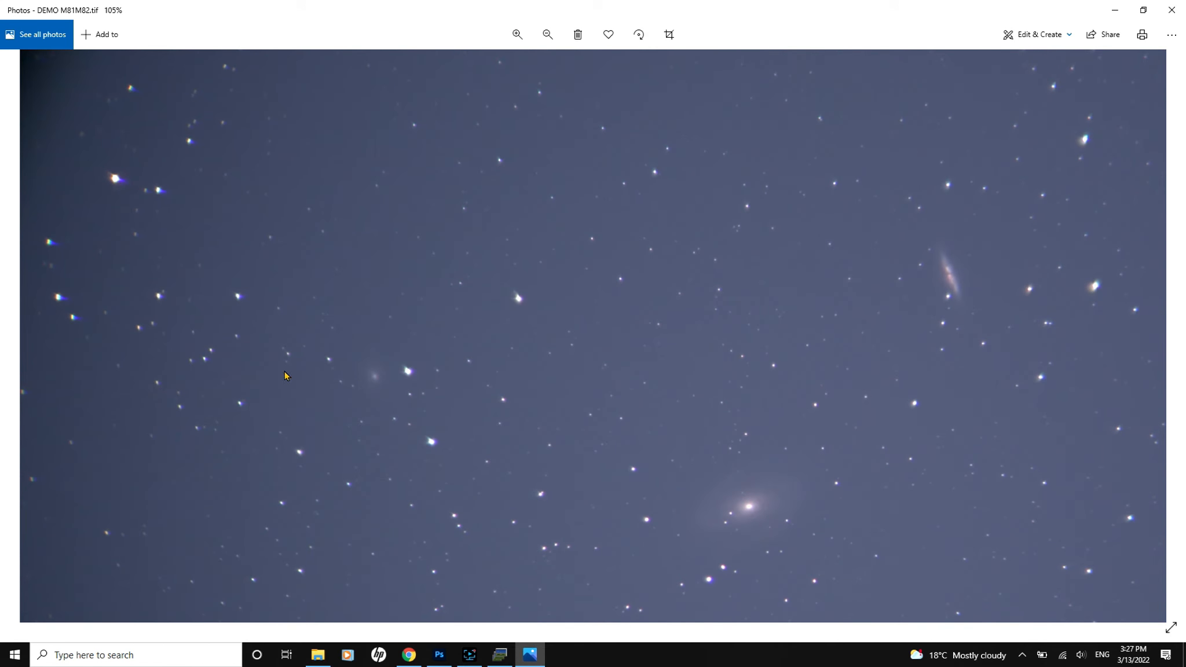
left_click_drag(886, 256, 478, 278)
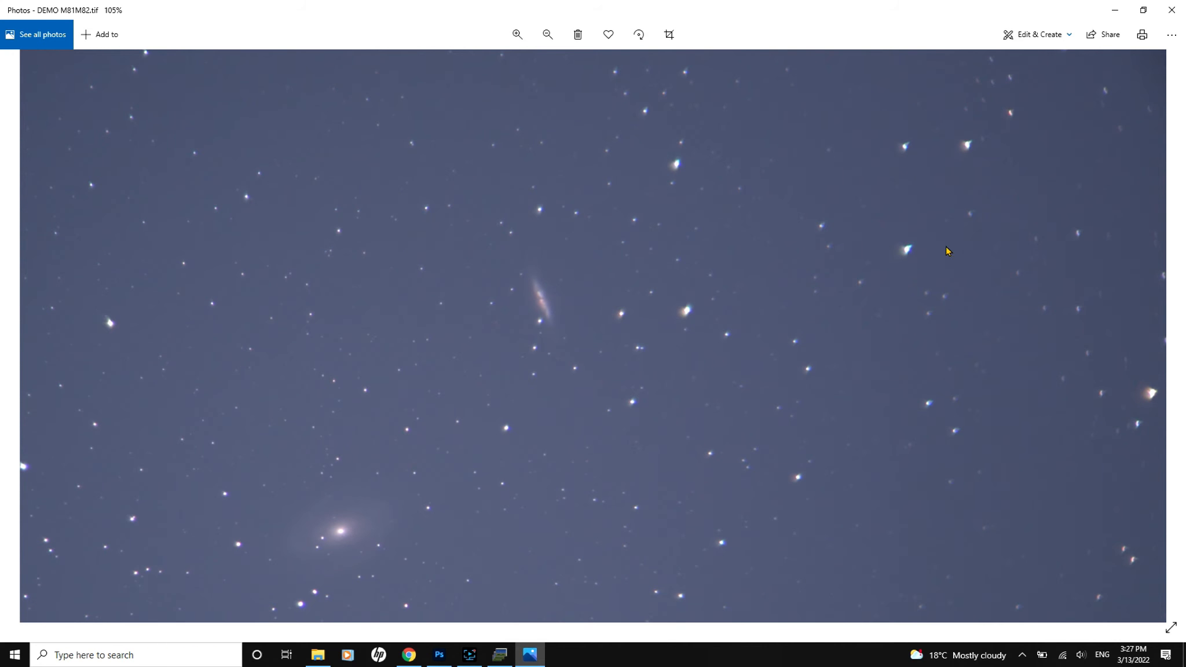
left_click_drag(522, 416, 578, 374)
left_click_drag(635, 432, 664, 389)
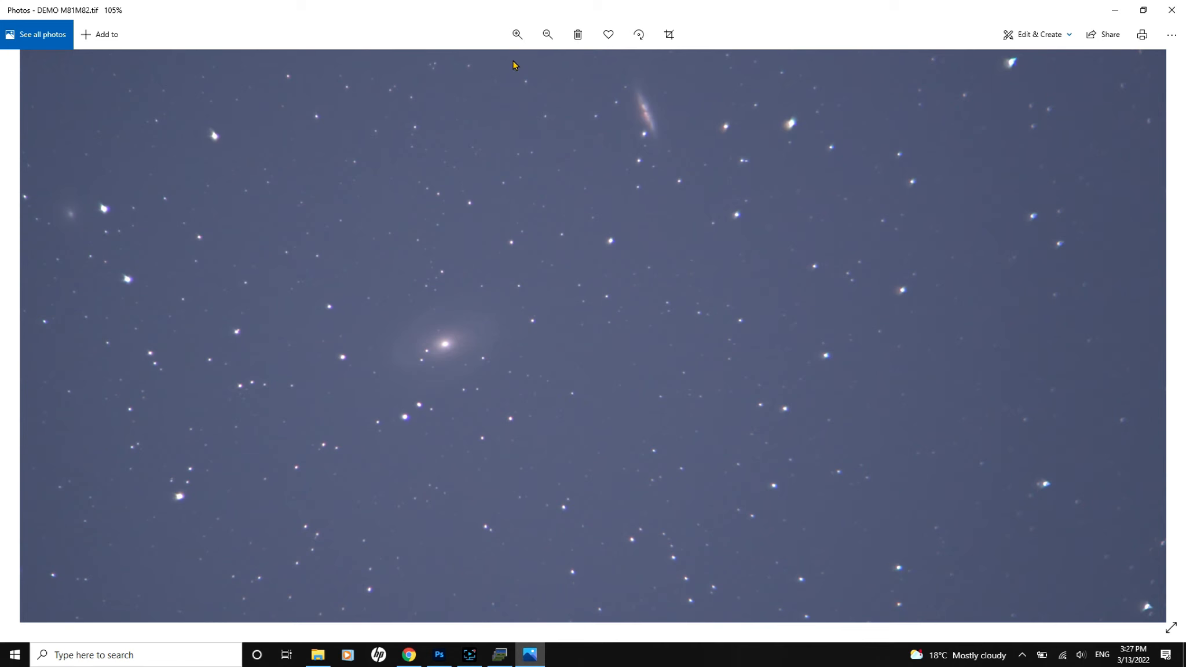
Examine the spiral galaxy M81 and the elongated galaxy M82 up close for detail and noise
left_click(517, 35)
mouse_move(427, 460)
left_mouse_down()
mouse_move(624, 439)
mouse_move(671, 470)
left_mouse_up()
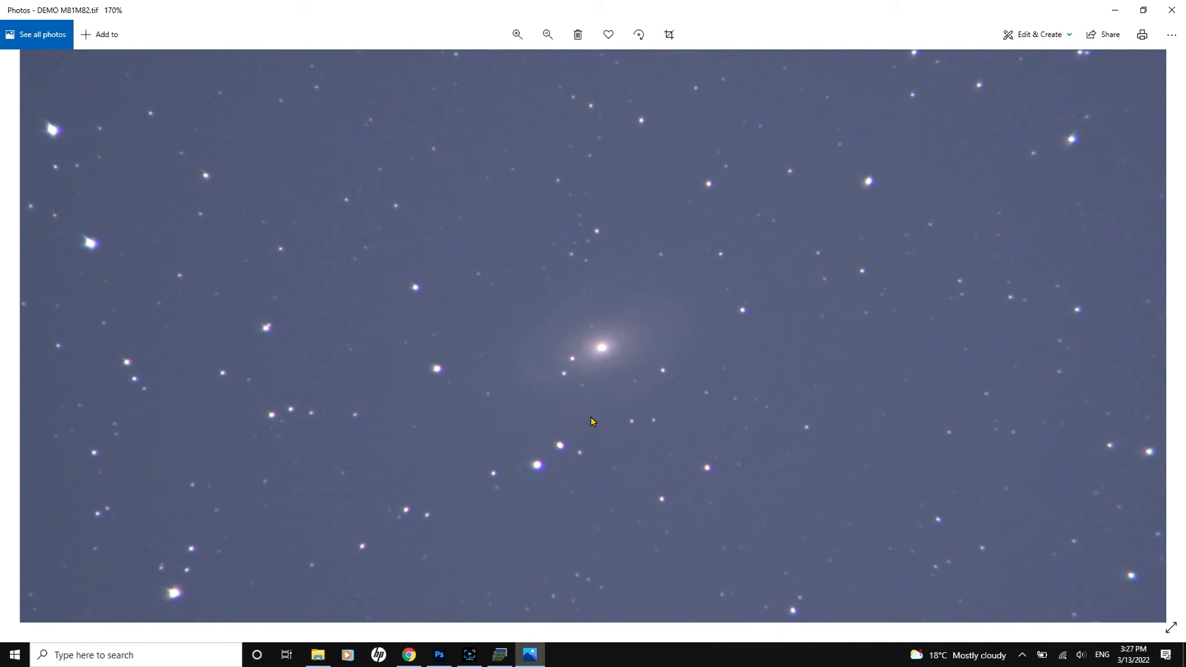
left_click_drag(711, 270, 449, 497)
left_click_drag(560, 314, 398, 499)
mouse_move(473, 455)
left_mouse_down()
mouse_move(481, 414)
mouse_move(499, 405)
left_mouse_up()
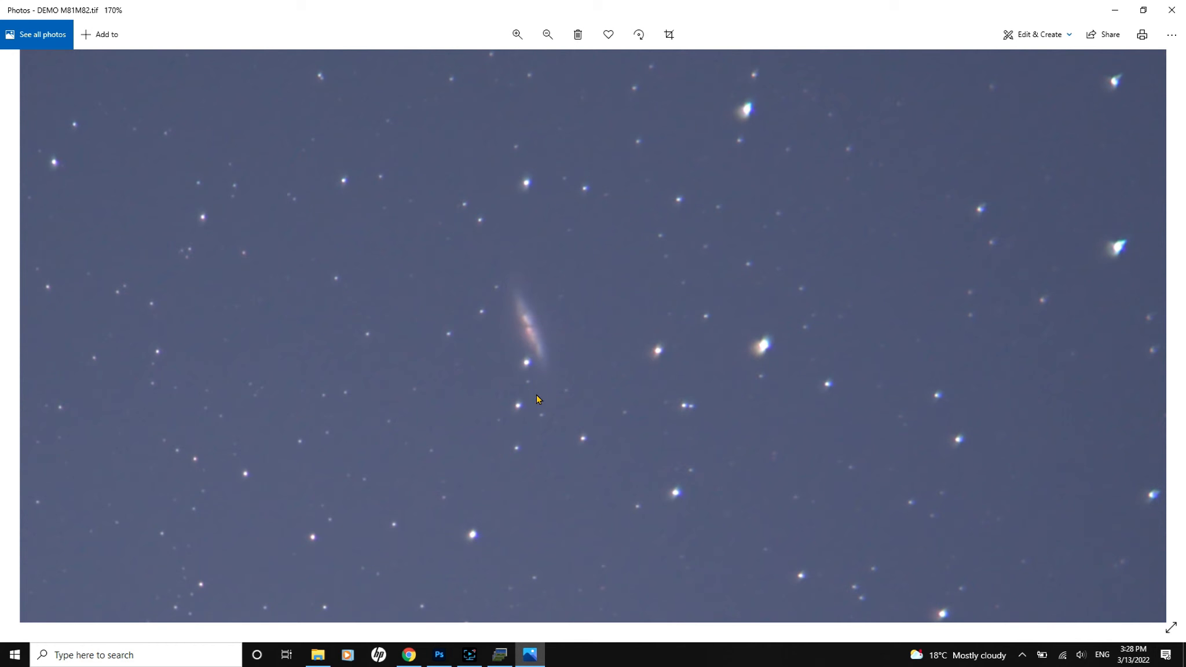
left_click(518, 39)
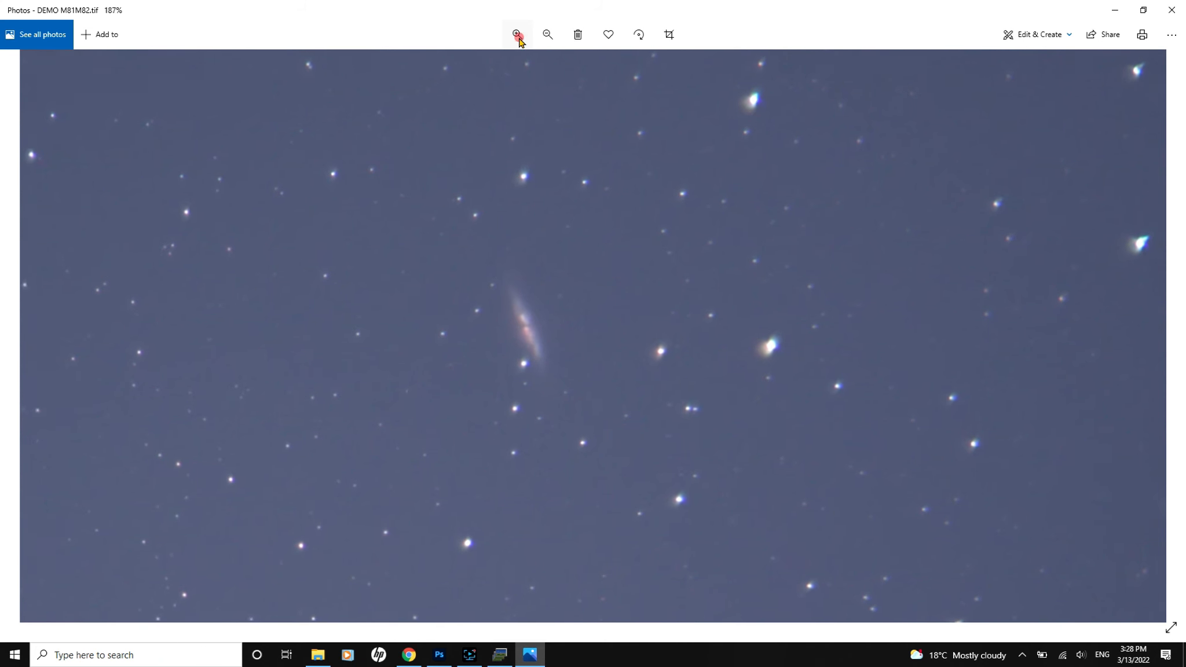
left_click_drag(389, 348, 474, 265)
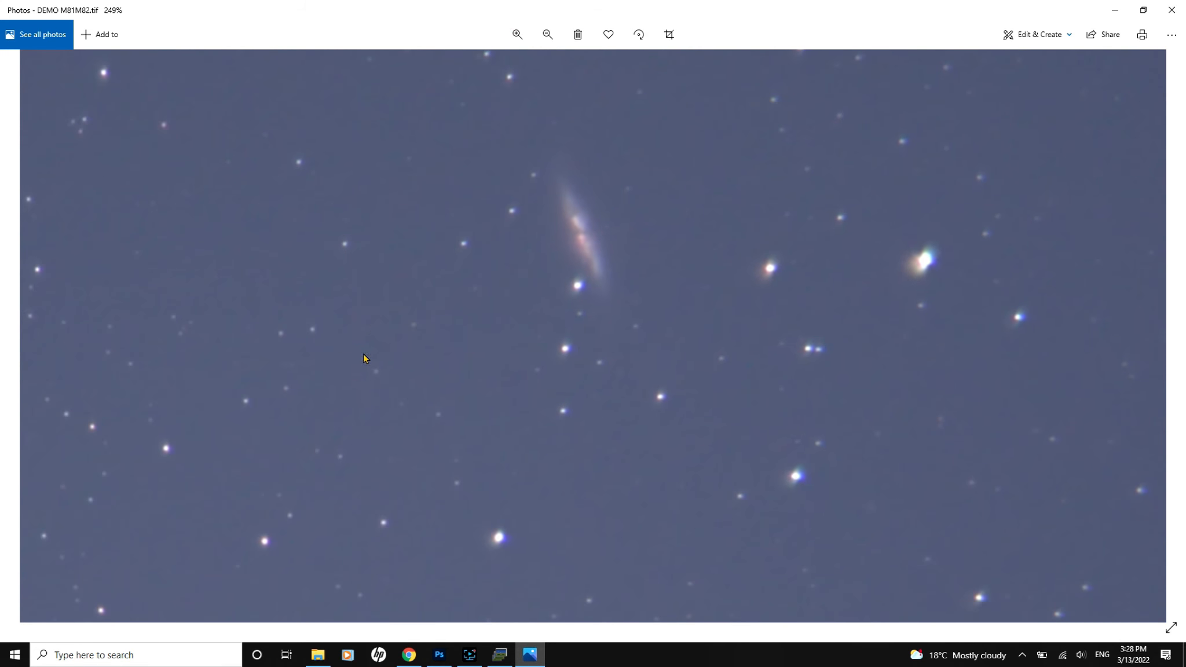
left_click_drag(168, 407, 585, 164)
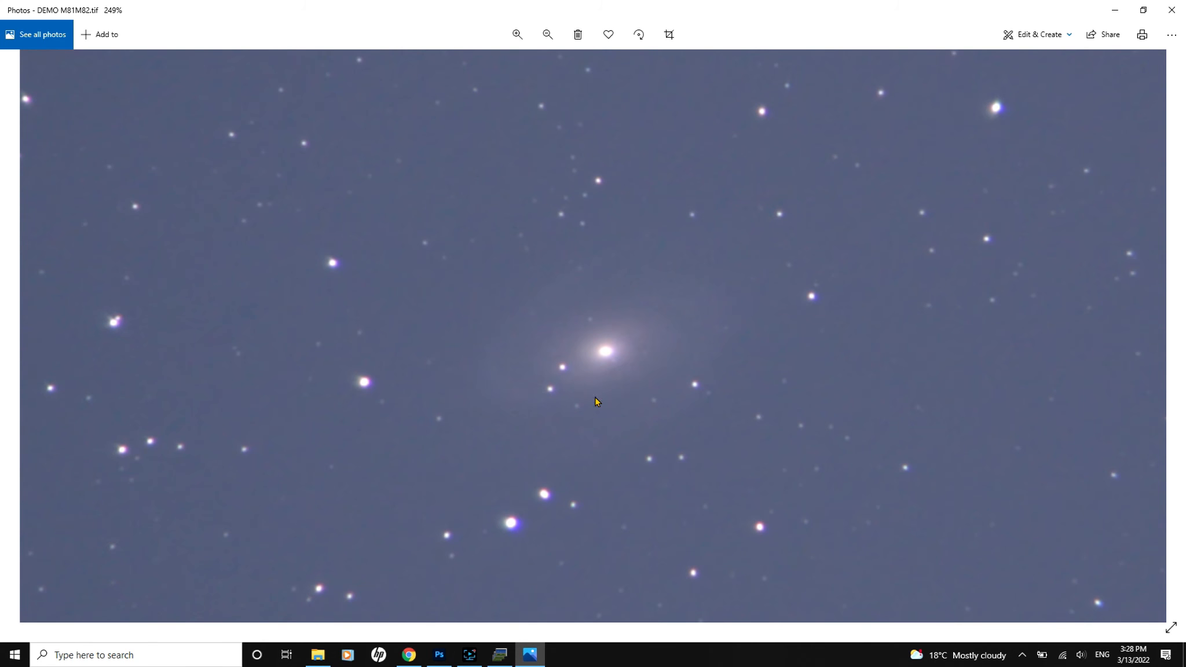
Inspect the star field away from the two galaxies and bring the faint small galaxy near the field's edge into view
left_click_drag(558, 475, 761, 243)
left_click_drag(407, 454, 467, 258)
left_click_drag(441, 316, 727, 284)
left_click_drag(614, 405, 649, 234)
left_click_drag(627, 283, 566, 61)
left_click_drag(696, 370, 171, 139)
left_click(548, 34)
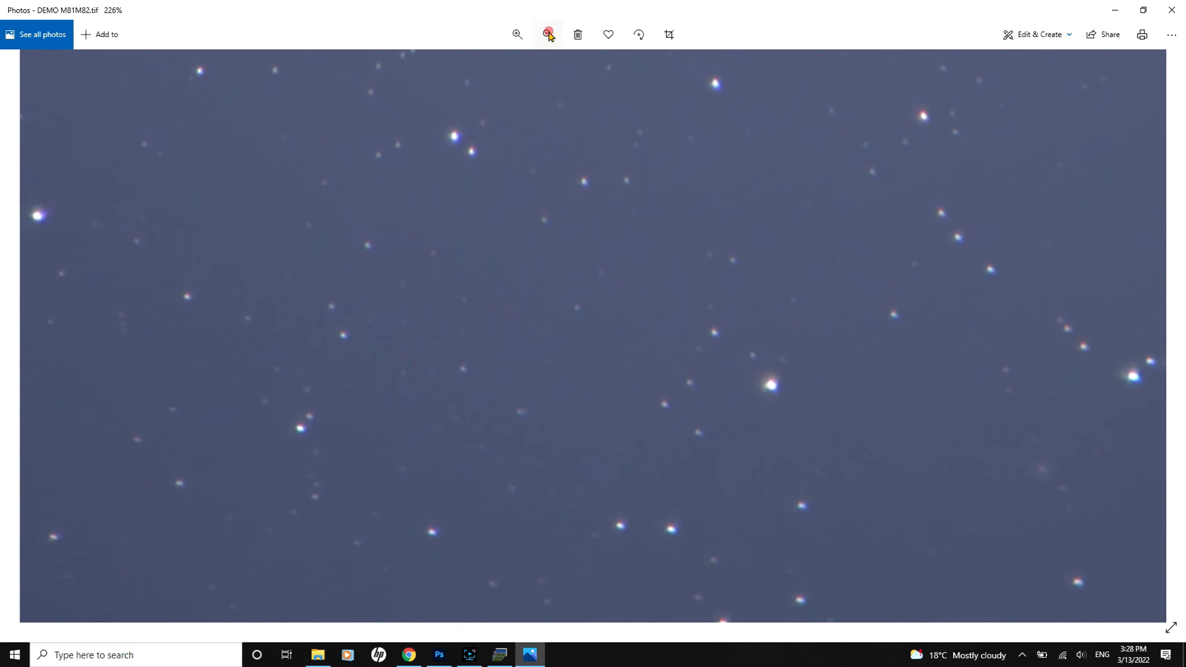
left_click(547, 34)
left_click(547, 34)
left_click(547, 35)
left_click(549, 32)
left_click_drag(797, 474, 726, 558)
left_click_drag(458, 238, 1100, 637)
left_click_drag(597, 232, 630, 374)
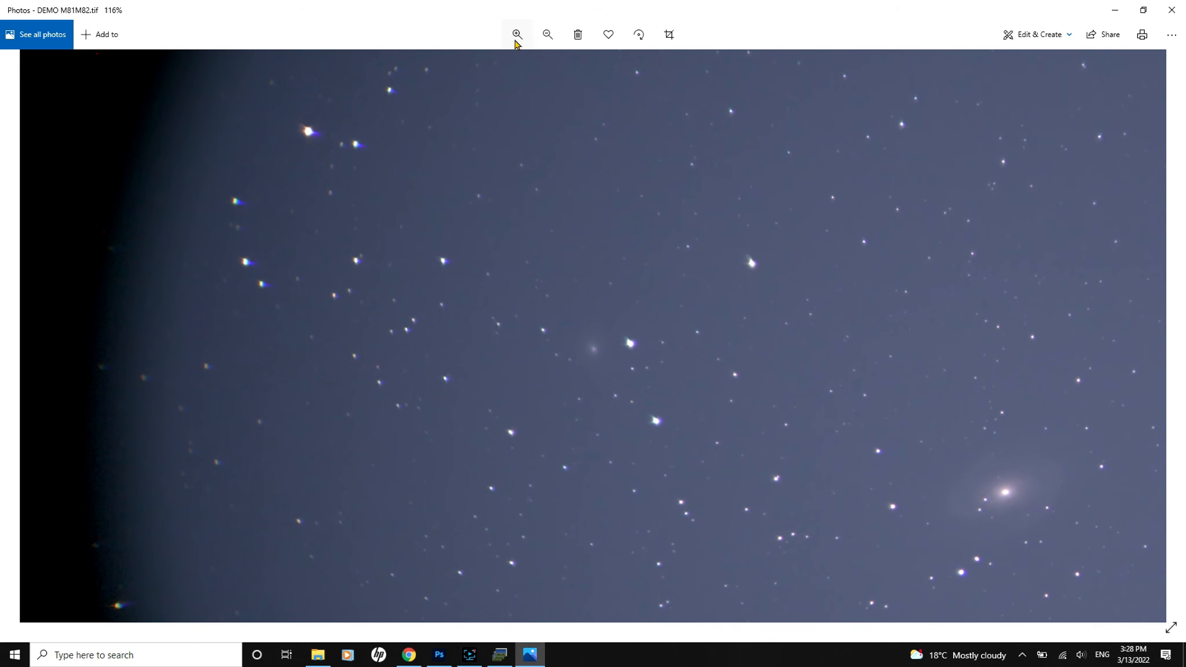
Examine the faint small galaxy beside the bright star up close and return to an overview of the stacked image
left_click(516, 35)
left_click(516, 34)
left_click(515, 34)
left_click(516, 34)
left_click_drag(586, 461, 555, 344)
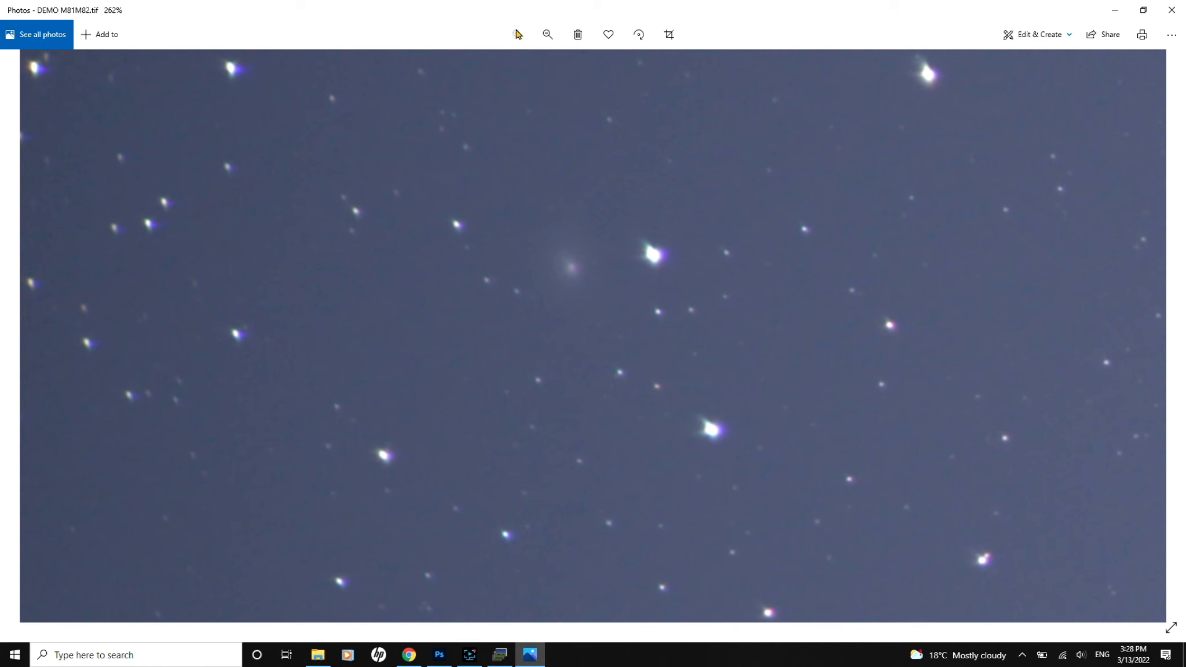
left_click(547, 34)
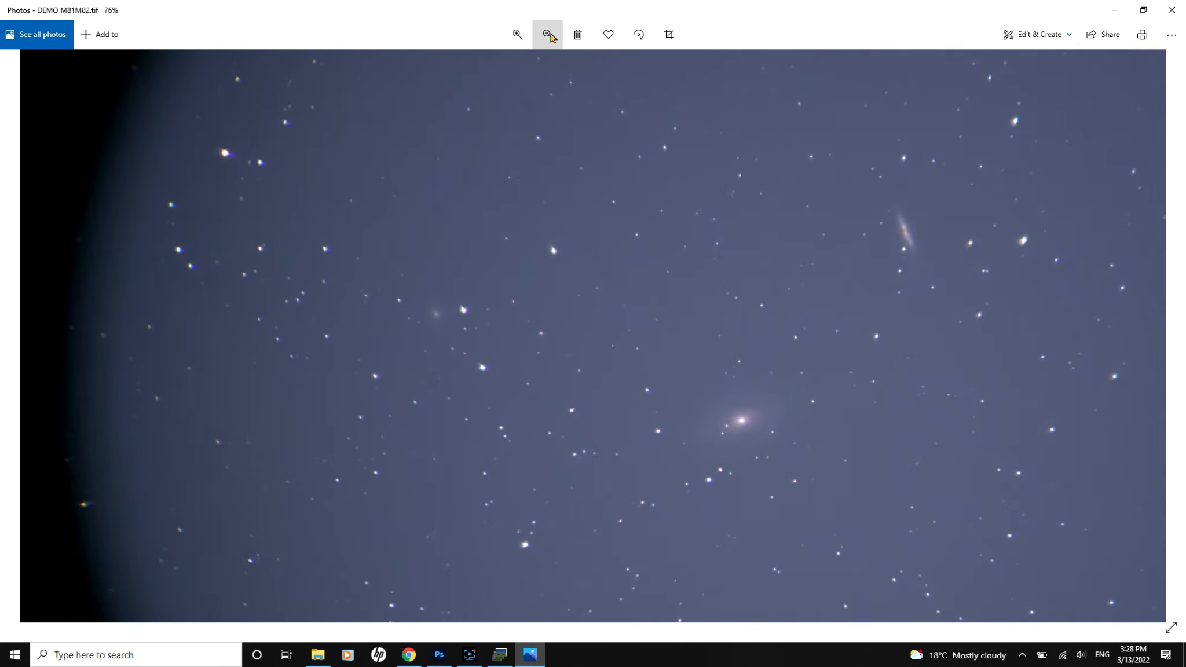
left_click(547, 34)
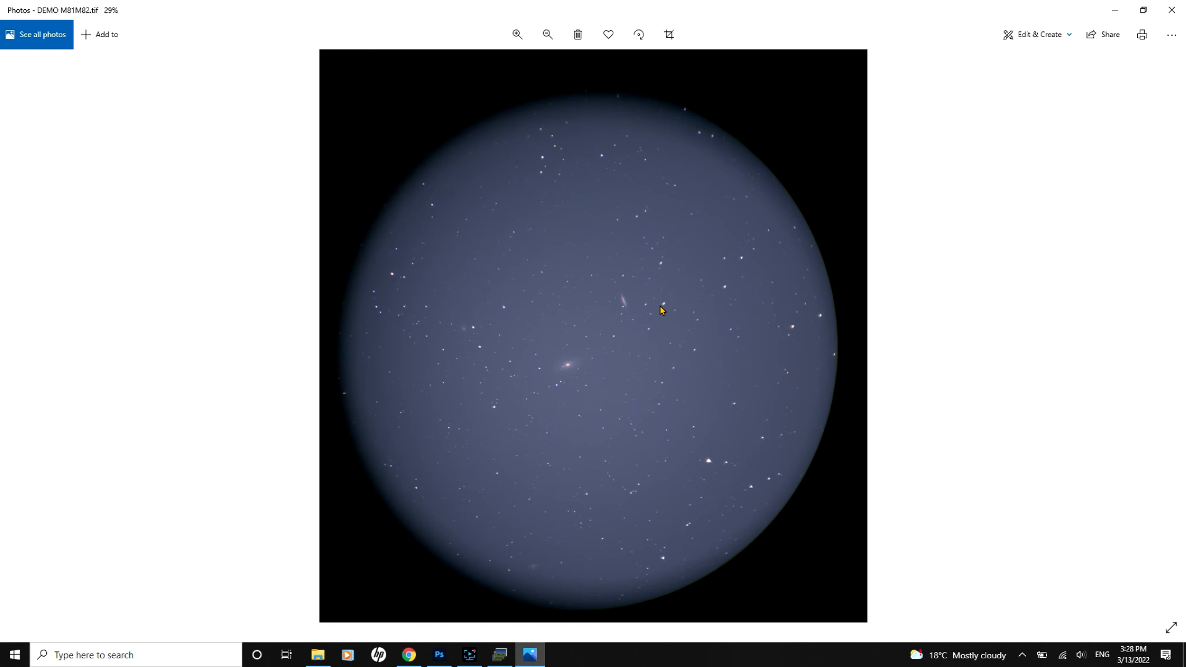
Close the photo viewer and minimize the image folder window to return to Sequator
left_click(1171, 10)
left_click(624, 135)
mouse_move(624, 135)
left_mouse_down()
mouse_move(572, 118)
mouse_move(625, 124)
left_mouse_up()
left_click(986, 118)
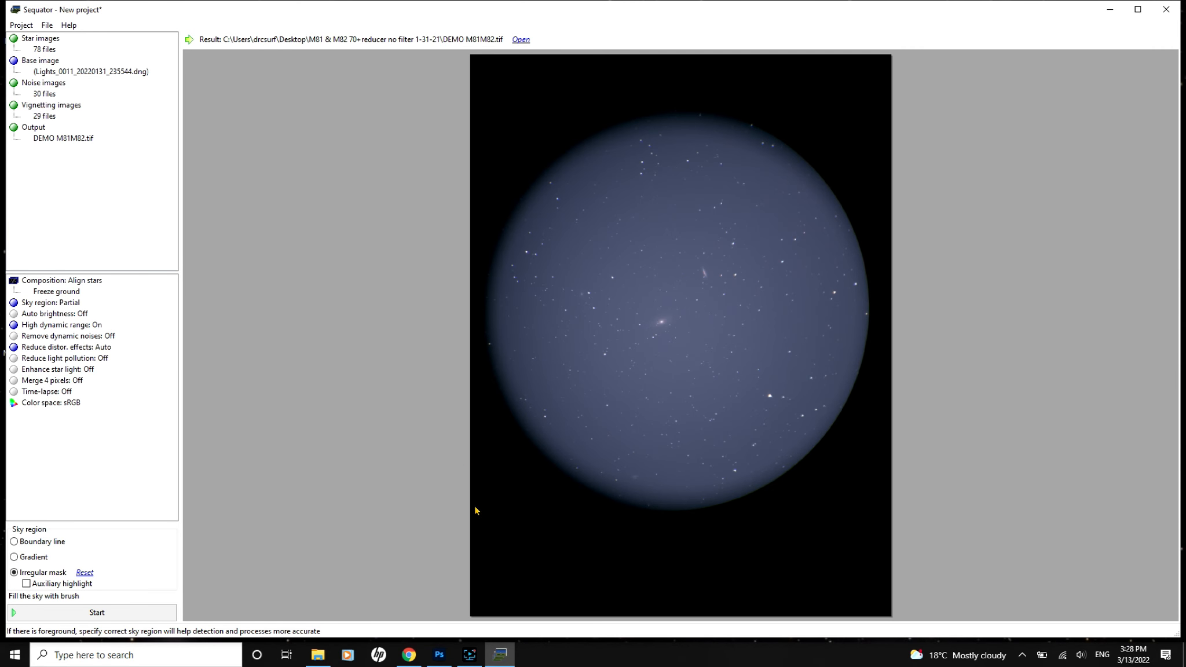
Switch to Photoshop, dismiss the Selective Tool palette, and open DEMO M81M82.tif from the M81 & M82 image folder
left_click(439, 654)
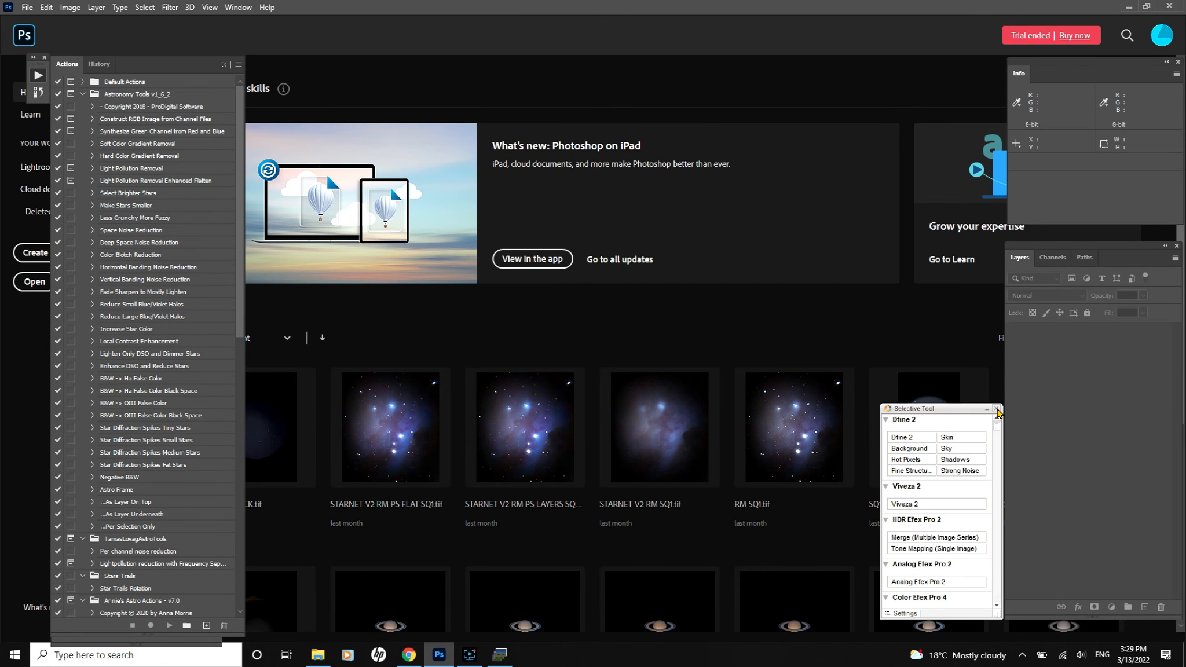
left_click(996, 408)
left_click(25, 7)
left_click(27, 7)
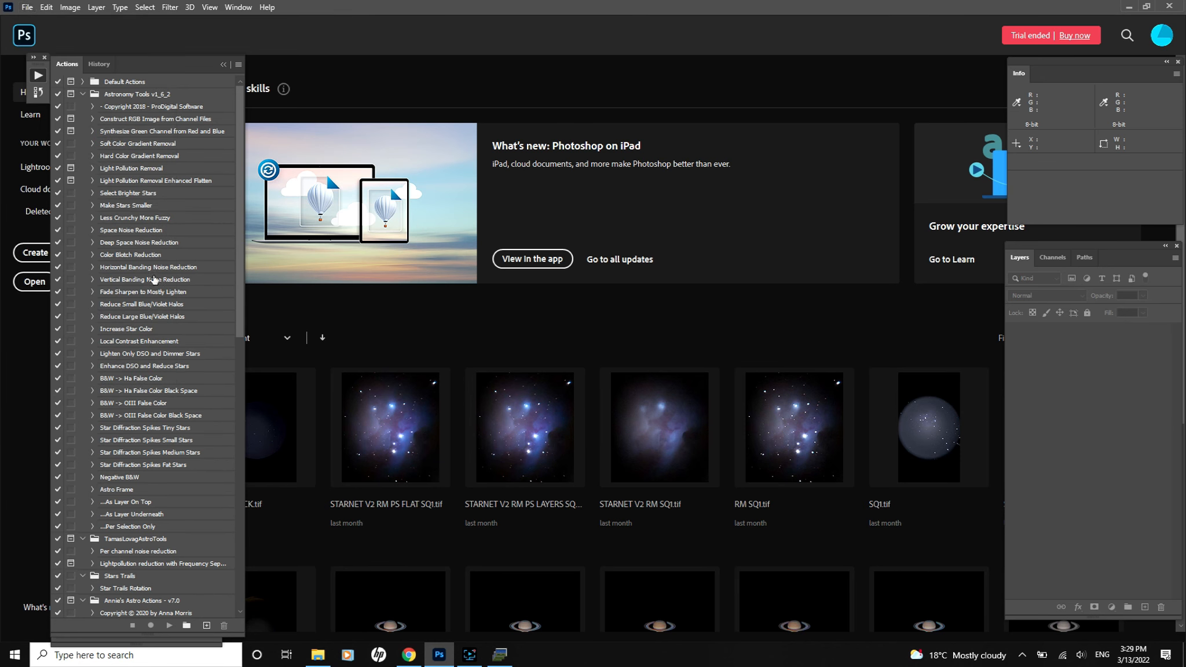
left_click(317, 654)
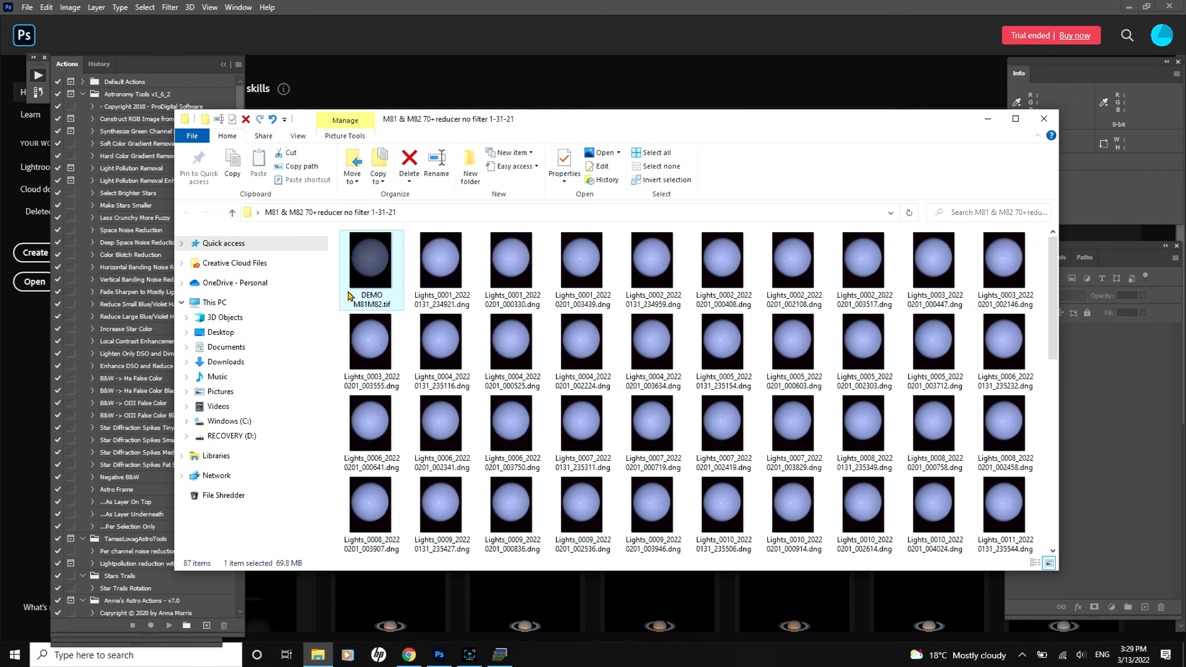
left_click_drag(364, 261, 384, 71)
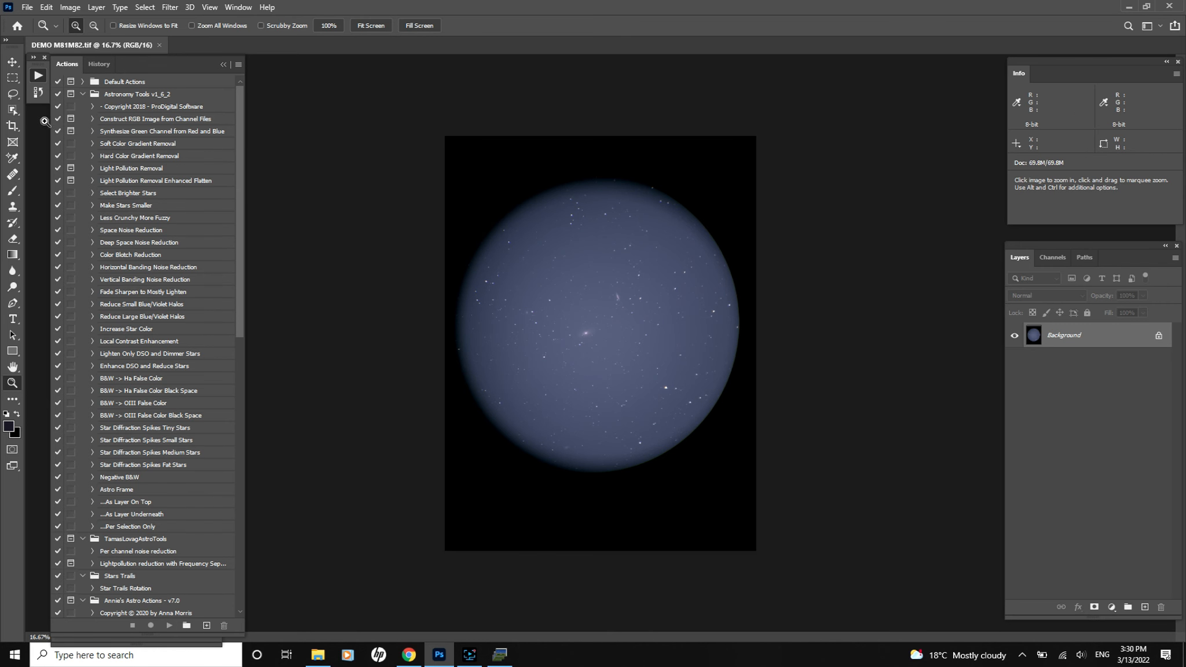
left_click(12, 126)
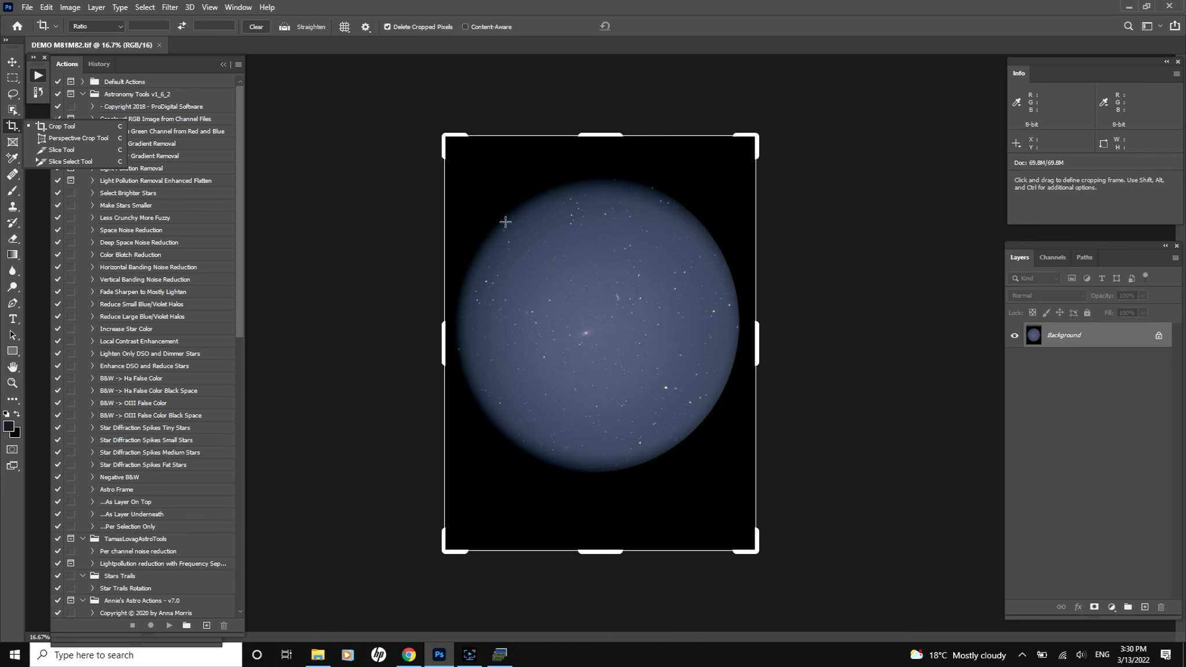
left_click_drag(588, 136, 607, 191)
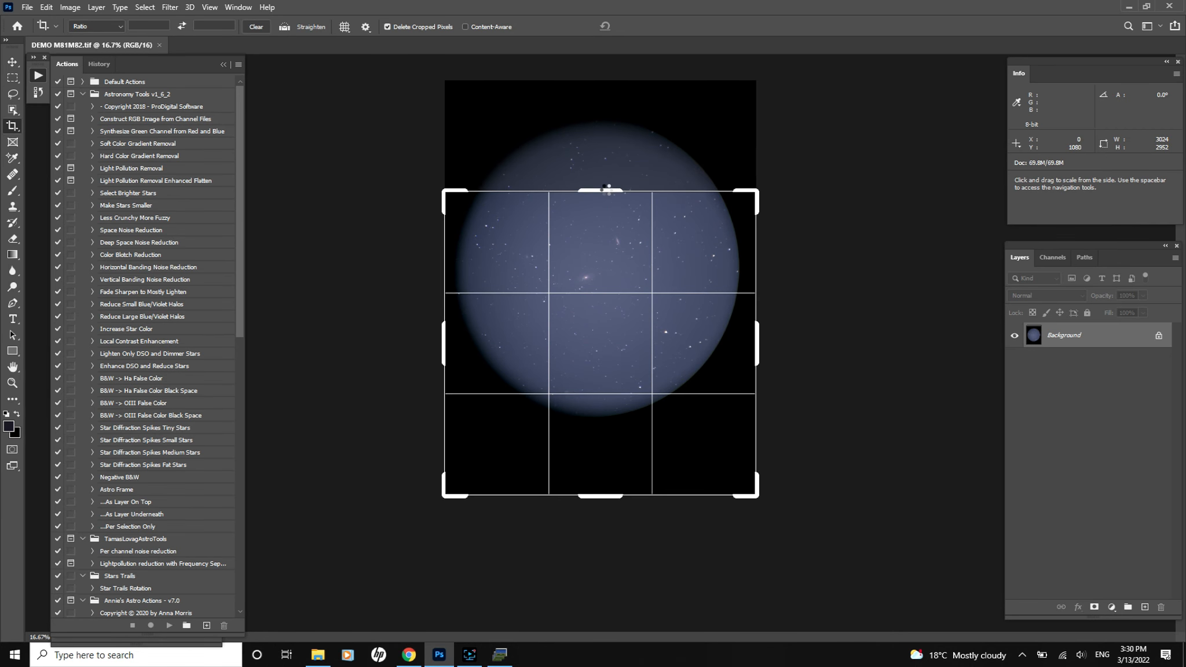
left_click_drag(599, 496, 600, 416)
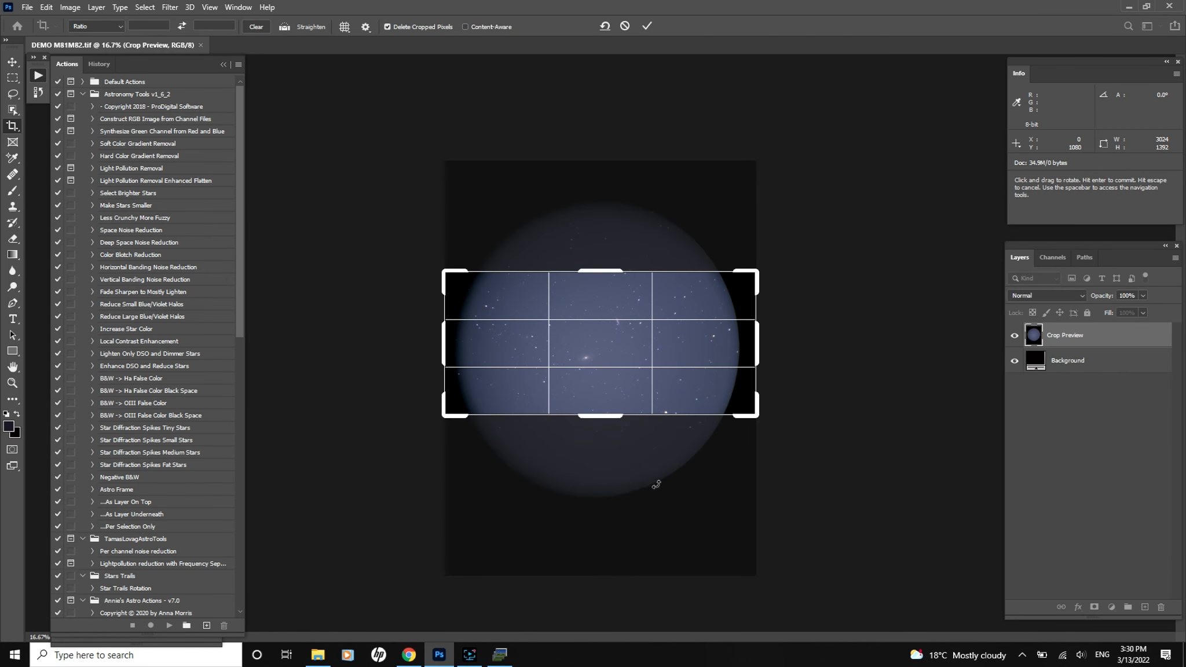
left_click_drag(756, 343, 712, 344)
left_click_drag(482, 346, 521, 347)
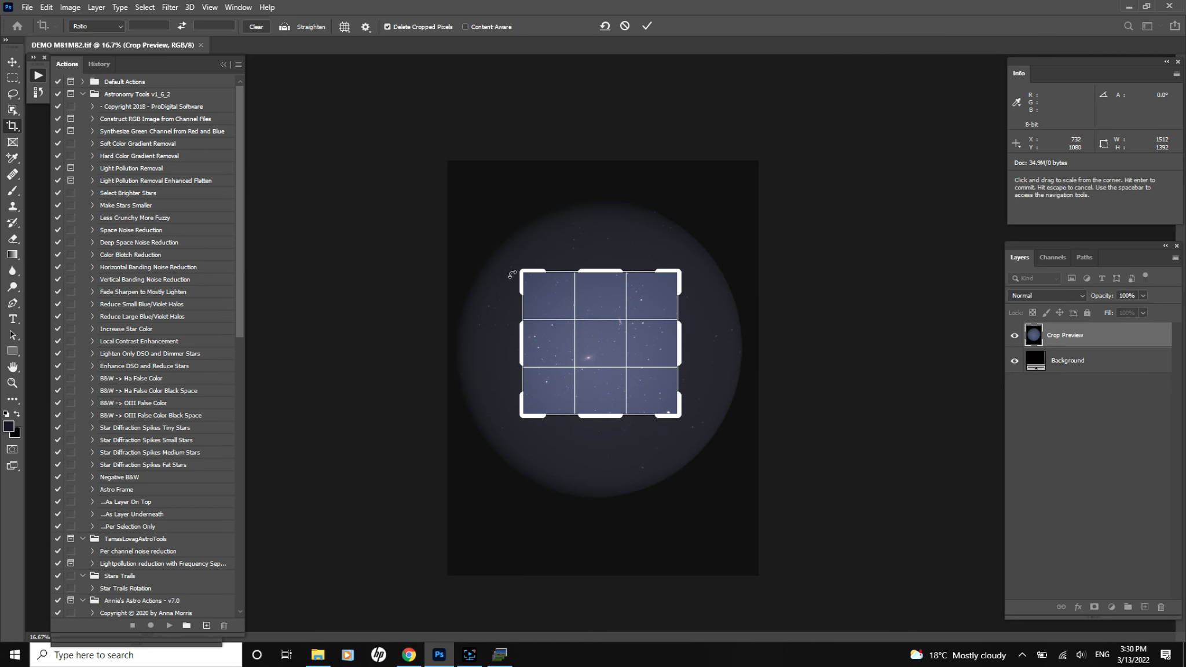
left_click_drag(523, 344, 518, 344)
left_click_drag(680, 337, 675, 337)
left_click_drag(578, 252, 581, 240)
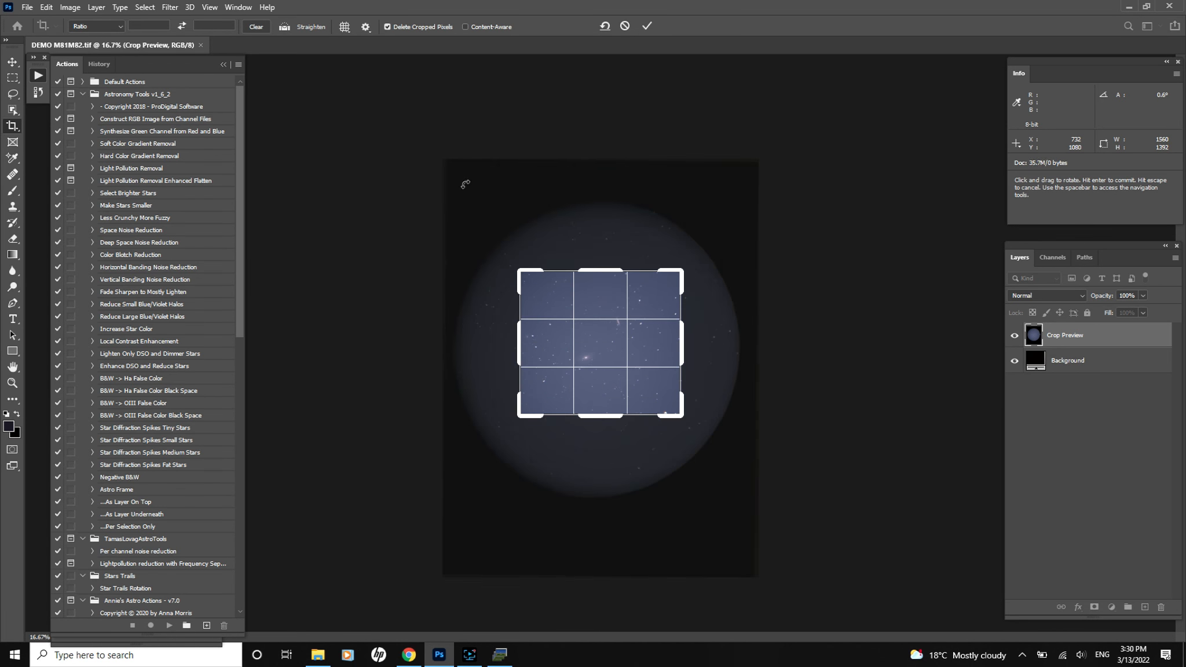
left_click(603, 26)
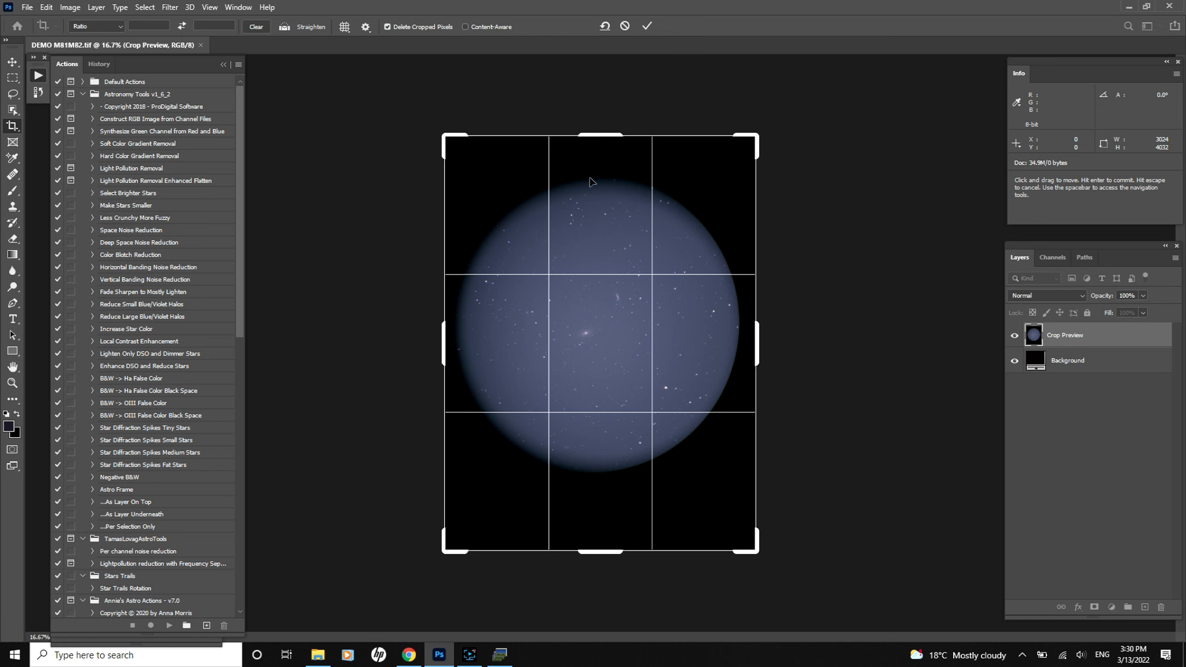
Crop the image to about 1380 × 1332 px around the galaxies M81 and M82, excluding the dark circular border
left_click_drag(596, 132, 596, 194)
left_click_drag(600, 492, 599, 400)
left_click_drag(755, 343, 714, 343)
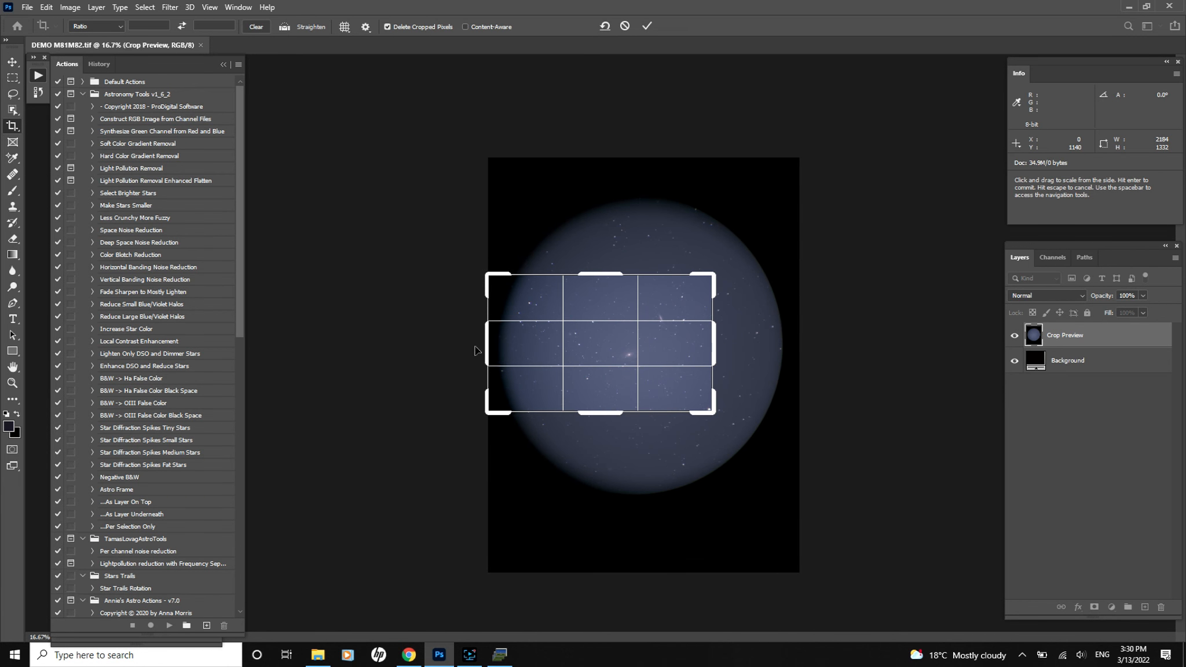
left_click_drag(485, 346, 530, 350)
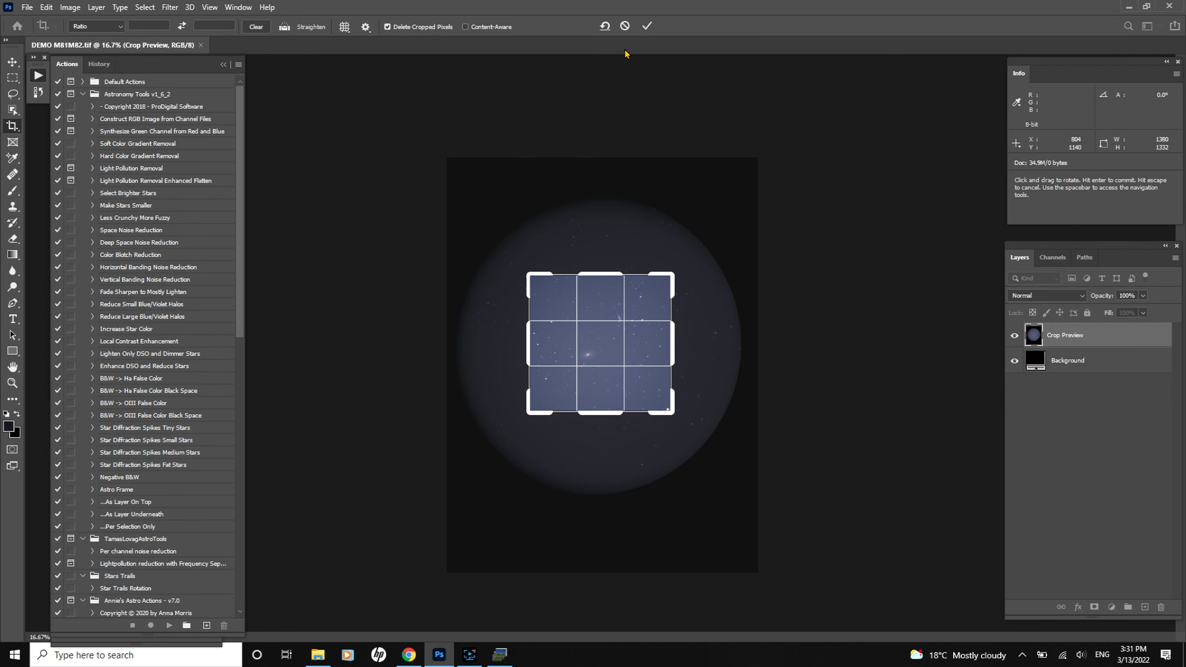
left_click(646, 26)
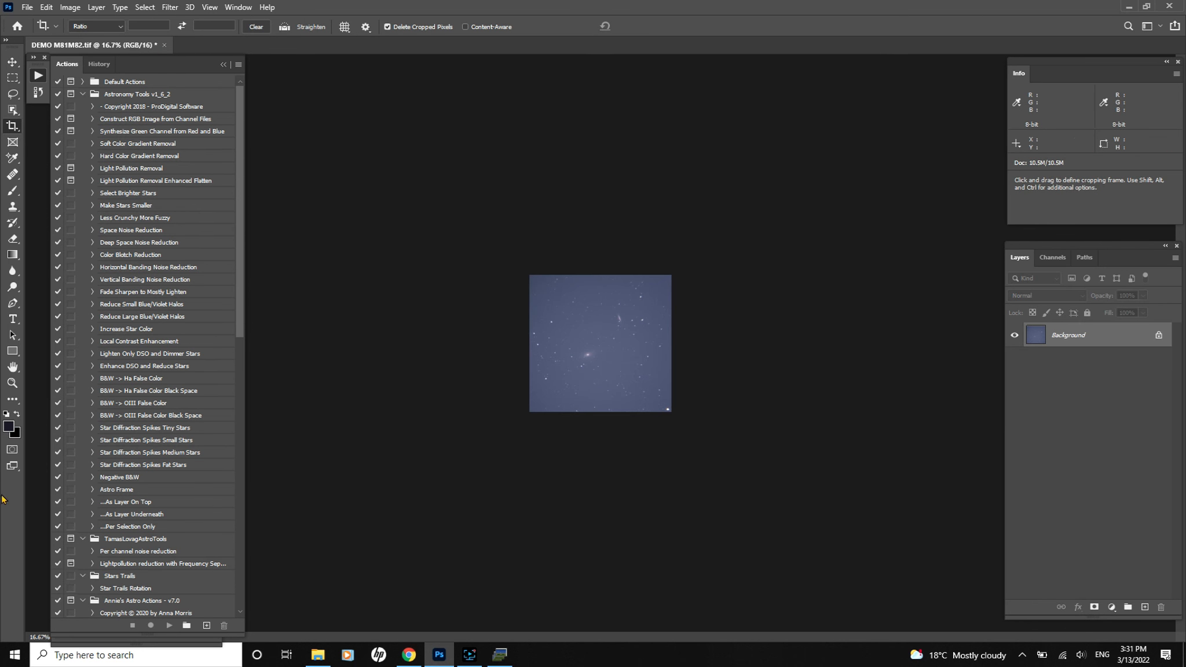
Enlarge the cropped image to 66.7% and examine both galaxies and the surrounding star field
left_click(12, 383)
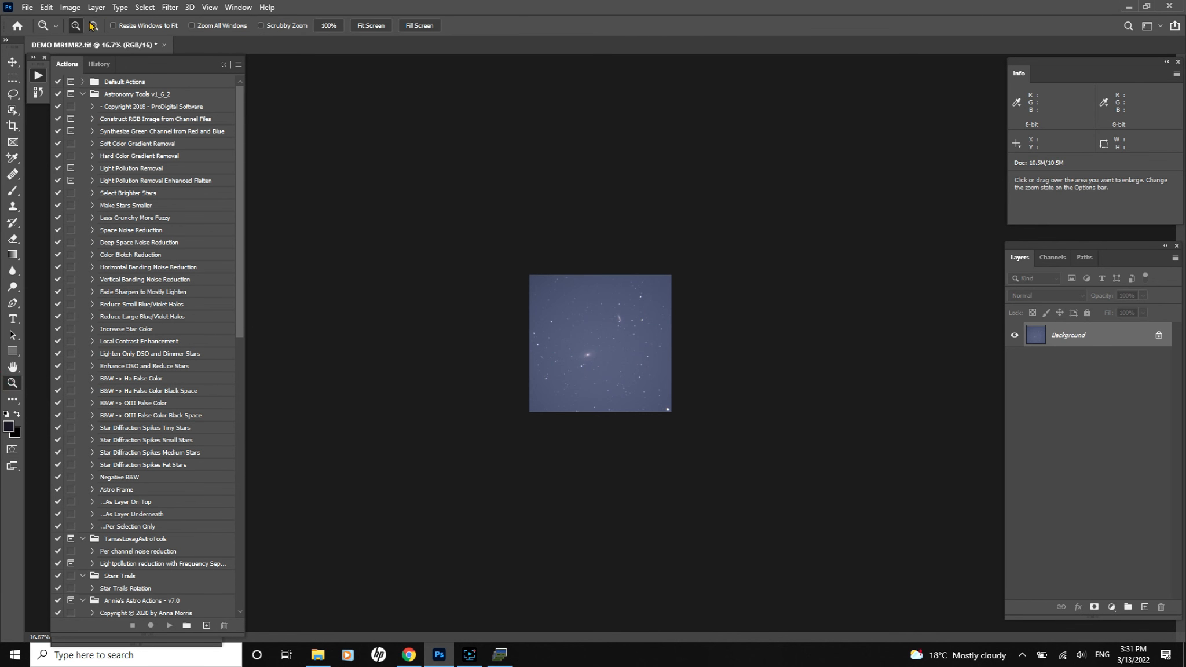
left_click(566, 310)
left_click(566, 310)
left_click(566, 310)
left_click(566, 309)
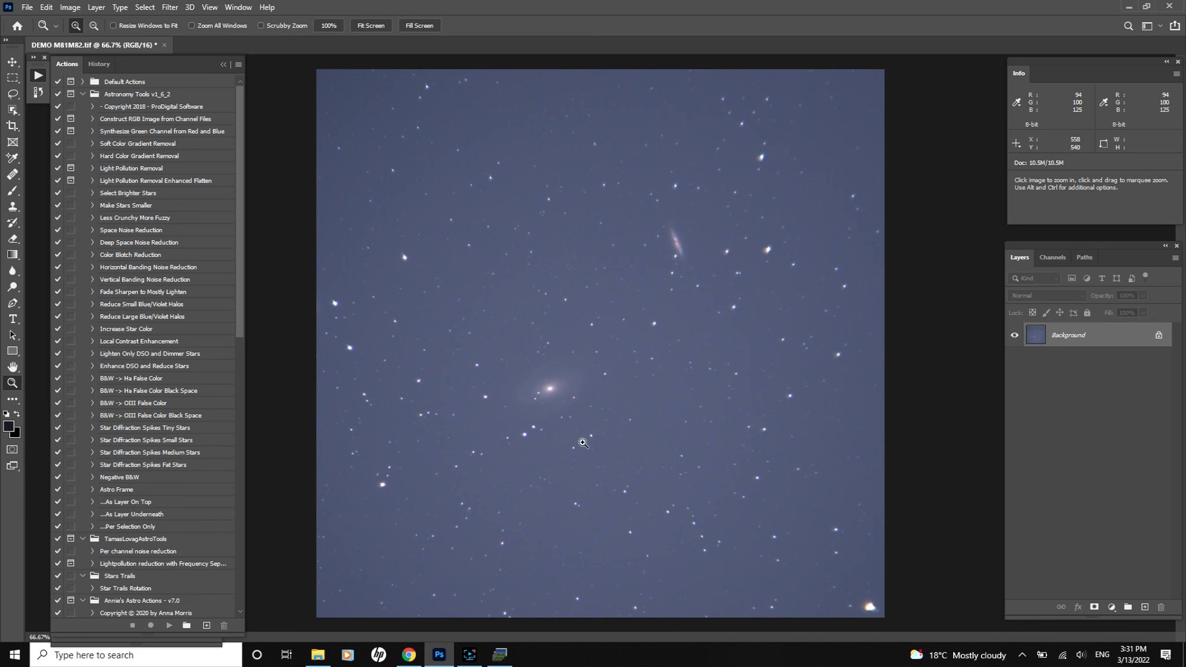
Minimize Photoshop and the Sequator project to reach the desktop, and bring Sequator back up
left_click(1129, 8)
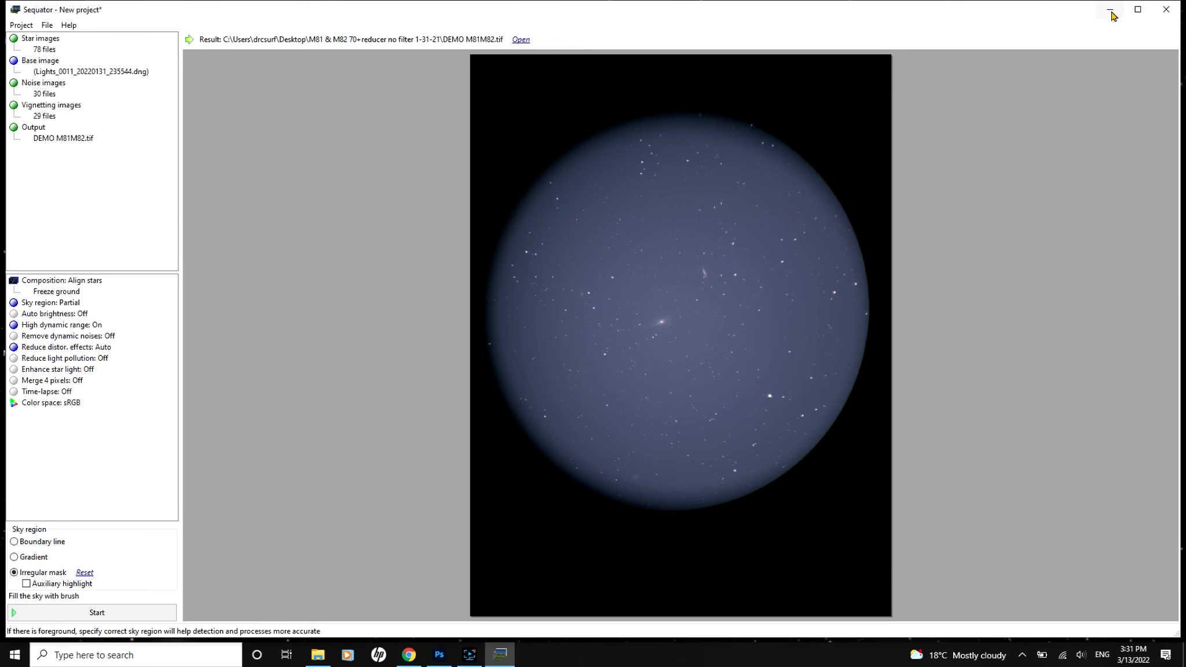
left_click(1110, 11)
left_click(513, 652)
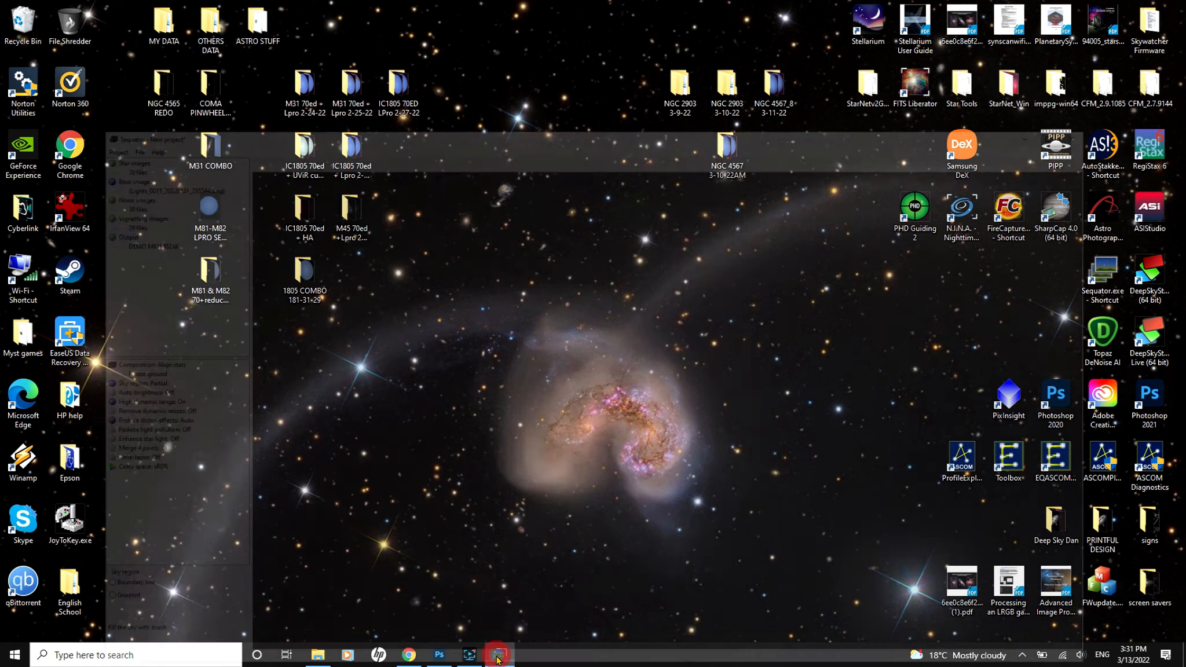